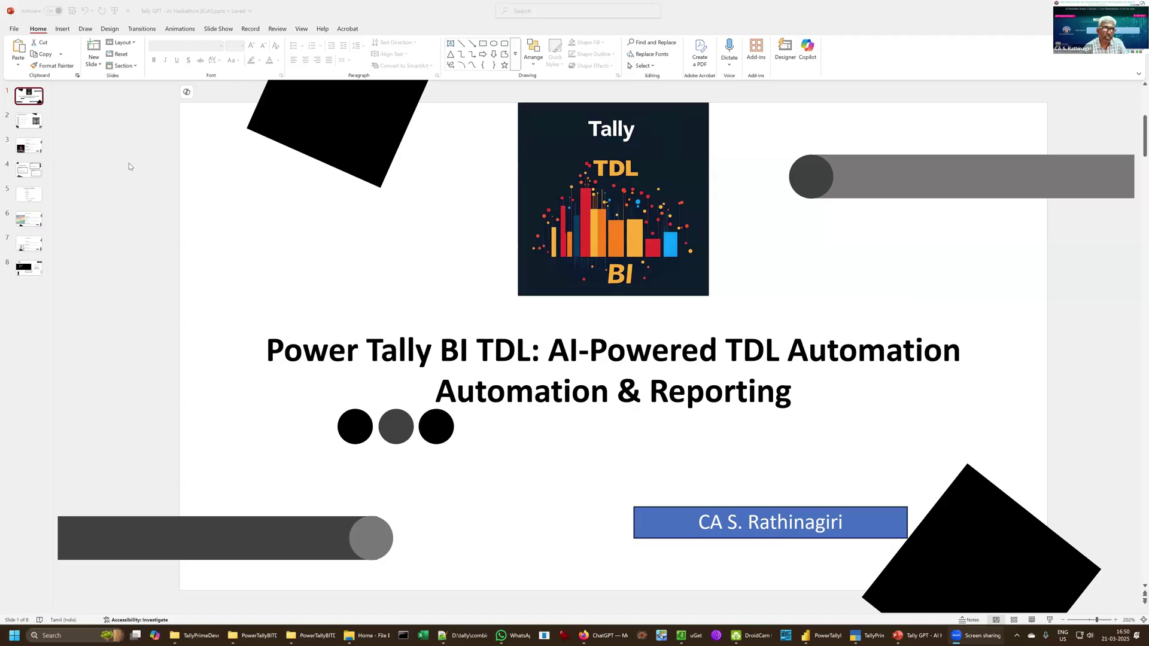
{"action": "left_click", "coordinate": [38, 127]}
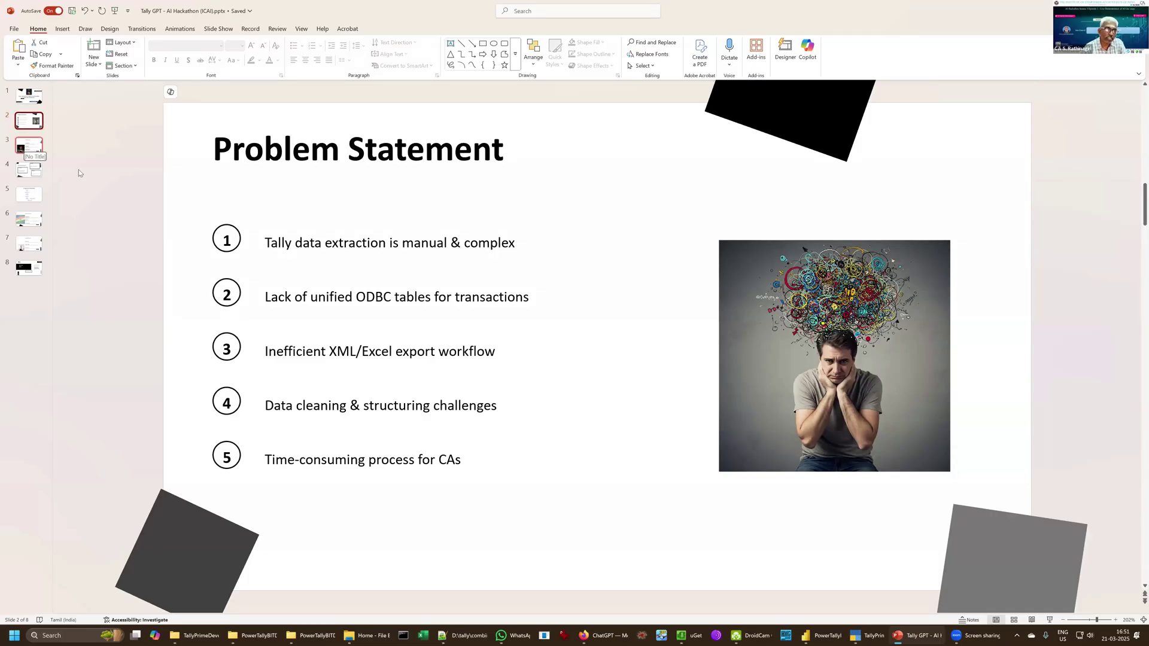
Step: Advance to slide 3, Proof of Concept, covering Private GPT Model, TDL Automation and Streamlined Workflow
{"action": "key", "text": "Down"}
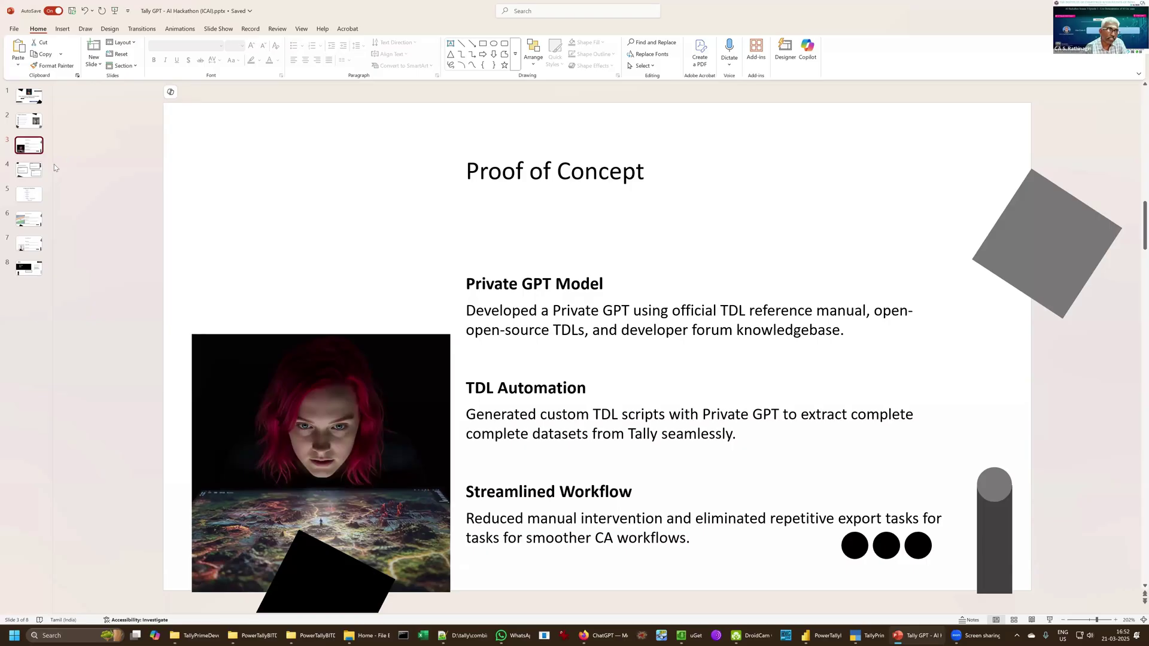
Step: Show slide 4, Tools & Stack Overview, then slide 5, Integration Workflow
{"action": "left_click", "coordinate": [37, 173]}
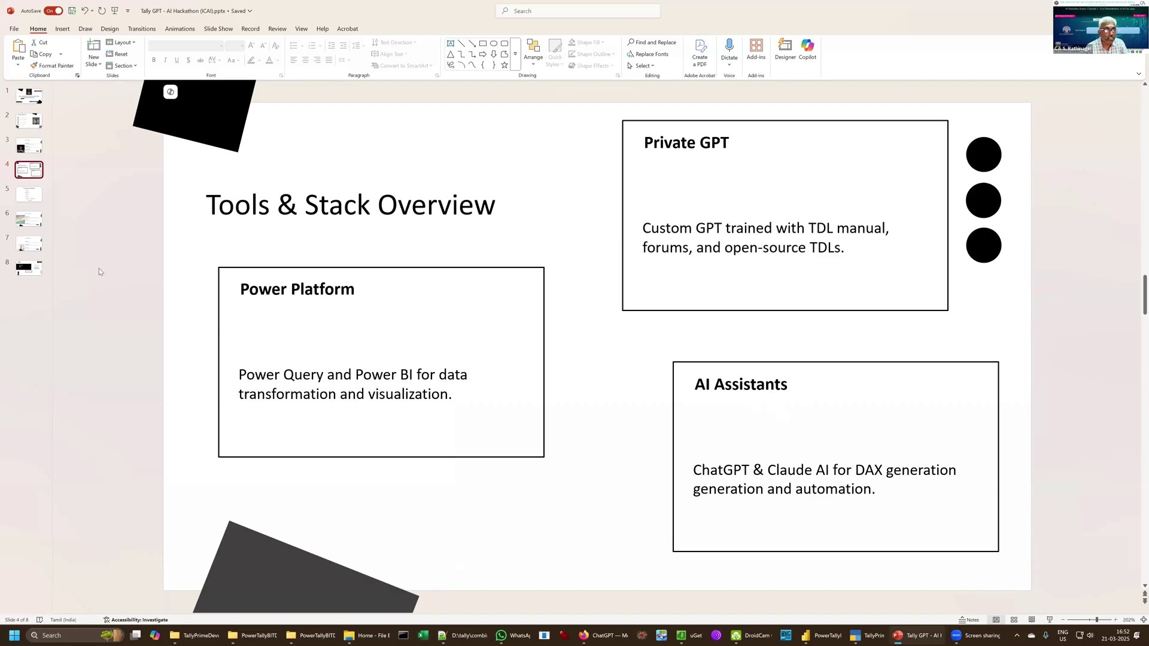
{"action": "left_click", "coordinate": [29, 195]}
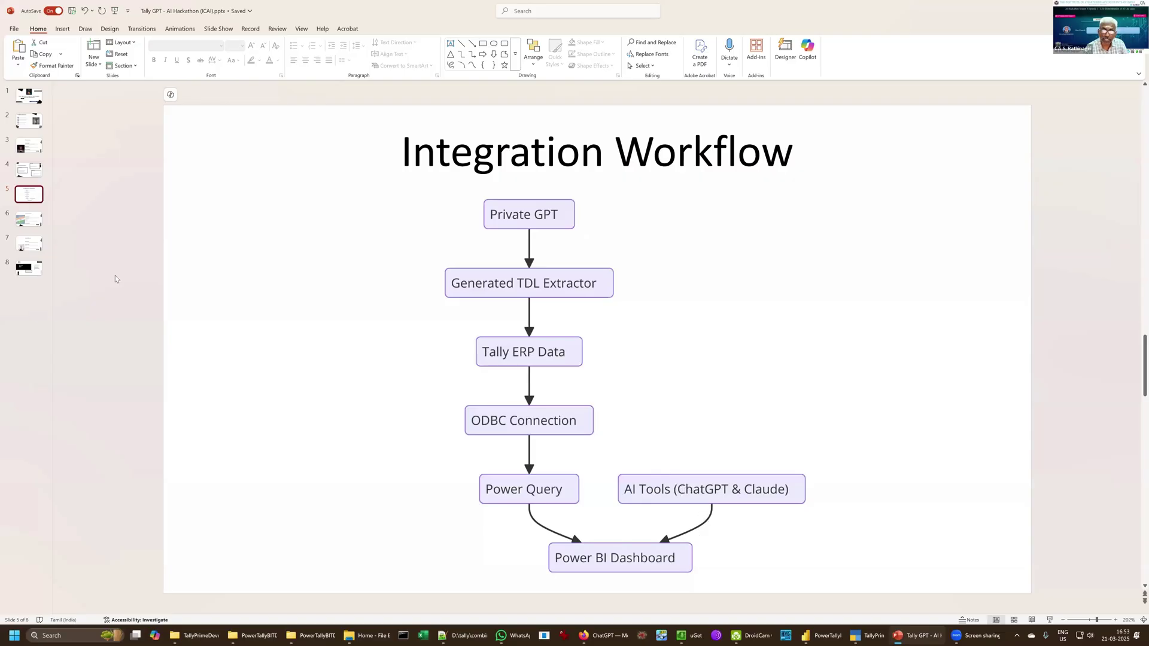
Step: Show Solution Breakdown, Results & Benefits and Let's Go Live!, then bring up TallyGPT's Configure page
{"action": "left_click", "coordinate": [23, 222]}
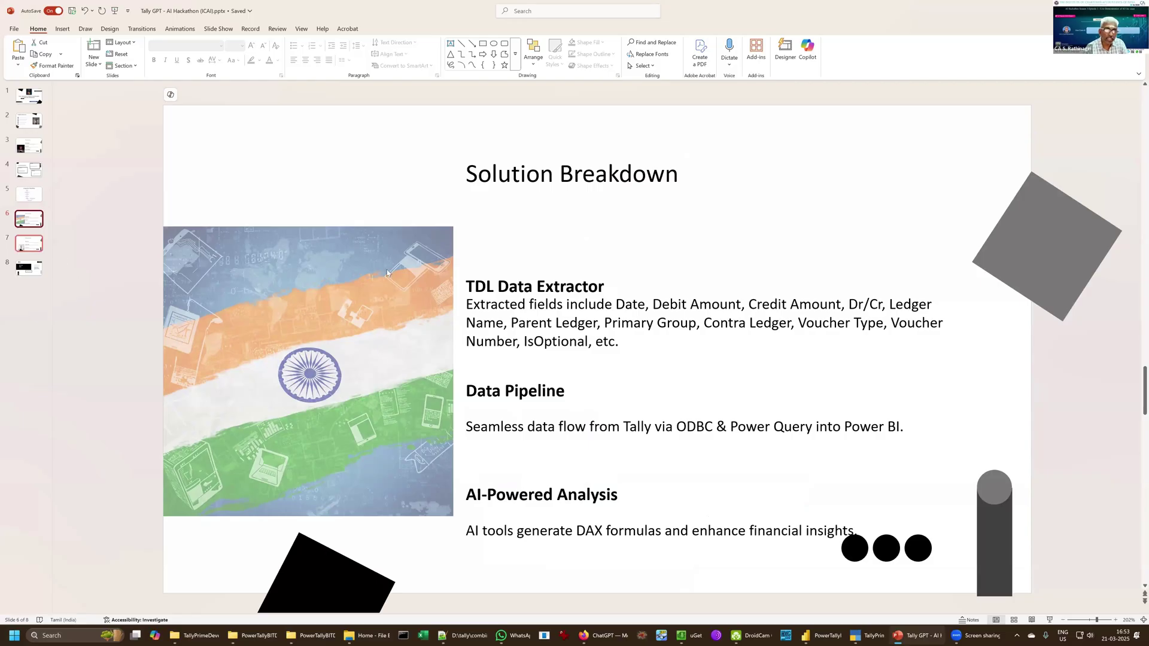
{"action": "left_click", "coordinate": [32, 244]}
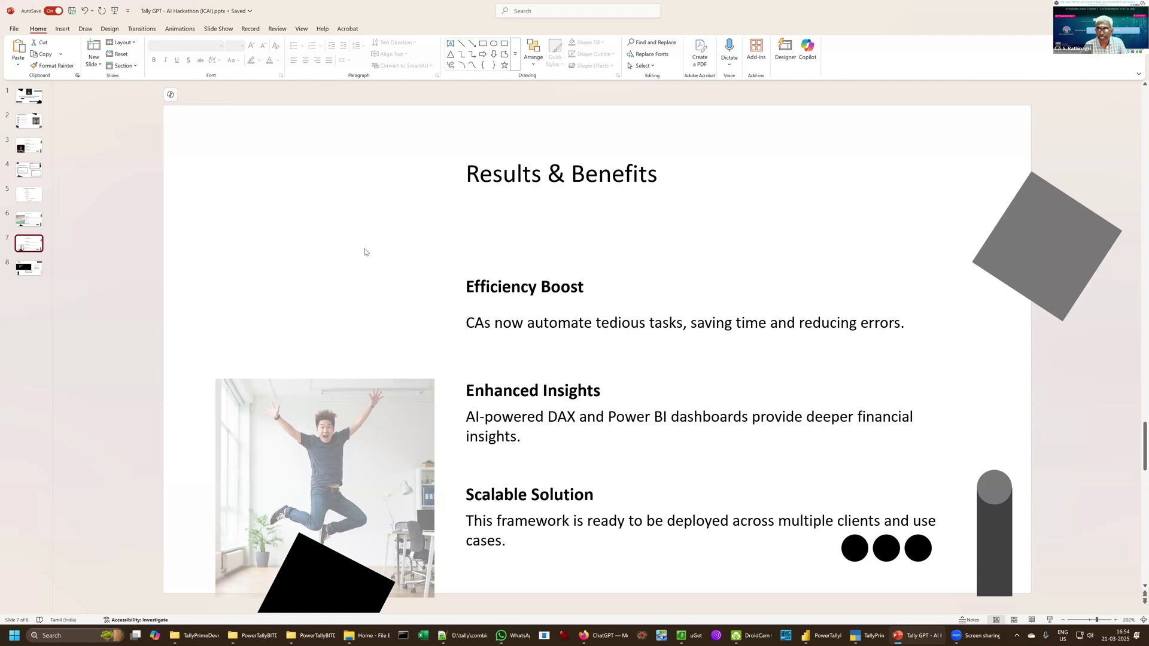
{"action": "left_click", "coordinate": [29, 269]}
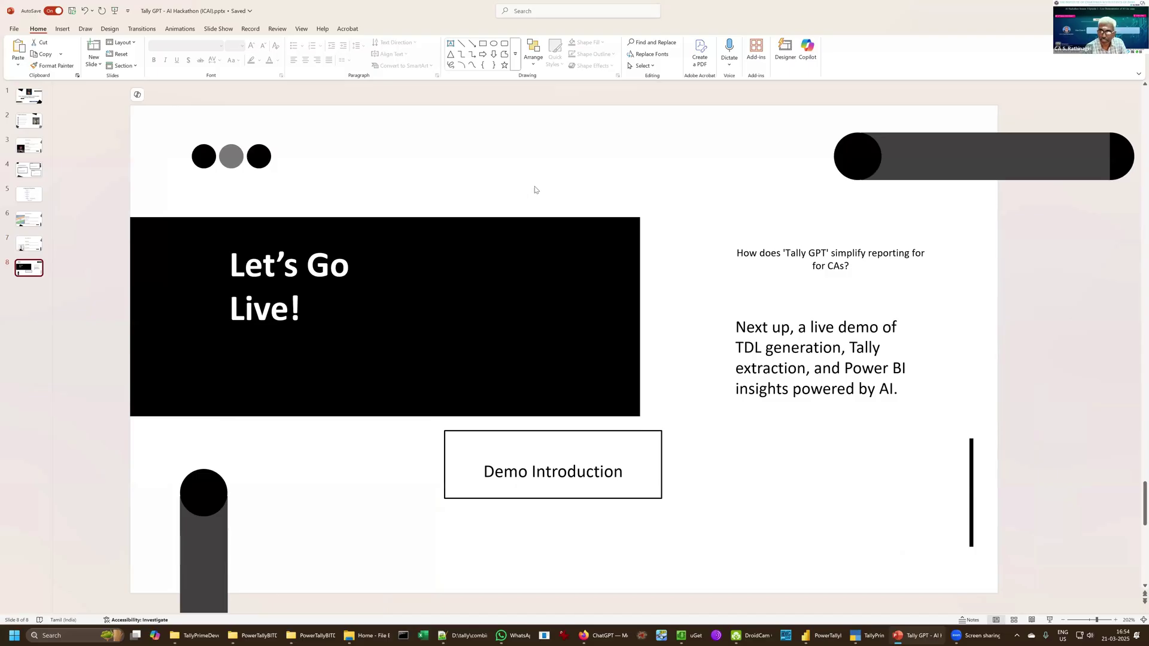
{"action": "left_click", "coordinate": [606, 636]}
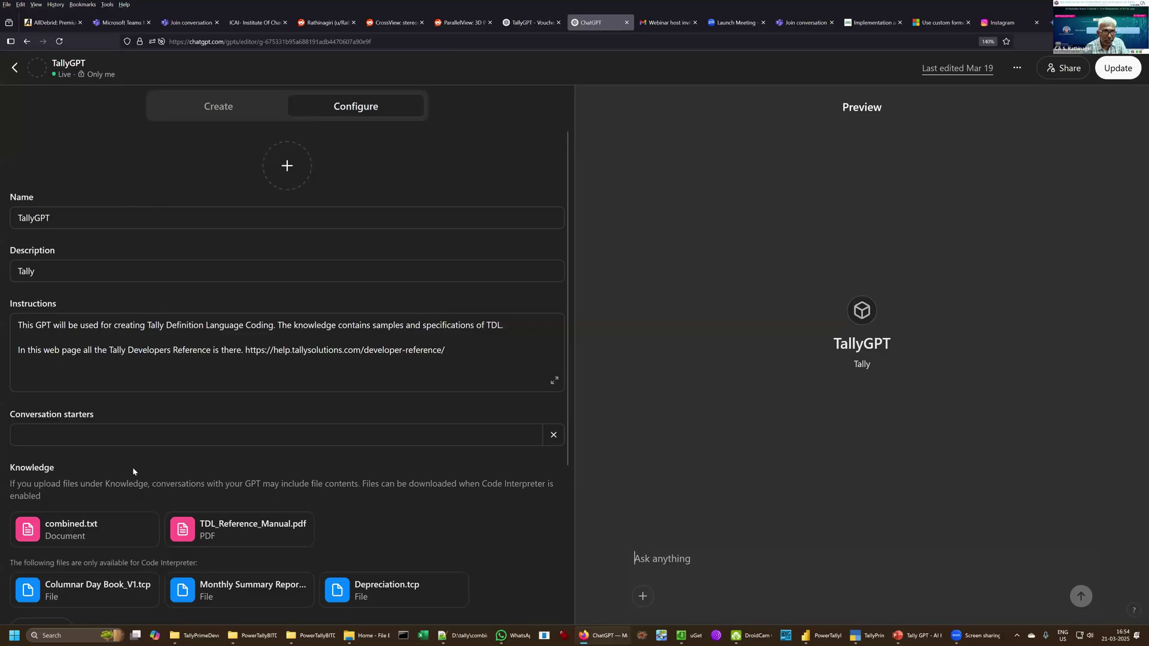
Step: Scroll TallyGPT's Configure page to Knowledge and Capabilities, then switch to the TallyPrimeDeveloper folder
{"action": "scroll", "coordinate": [144, 477], "scroll_direction": "down", "scroll_amount": 3}
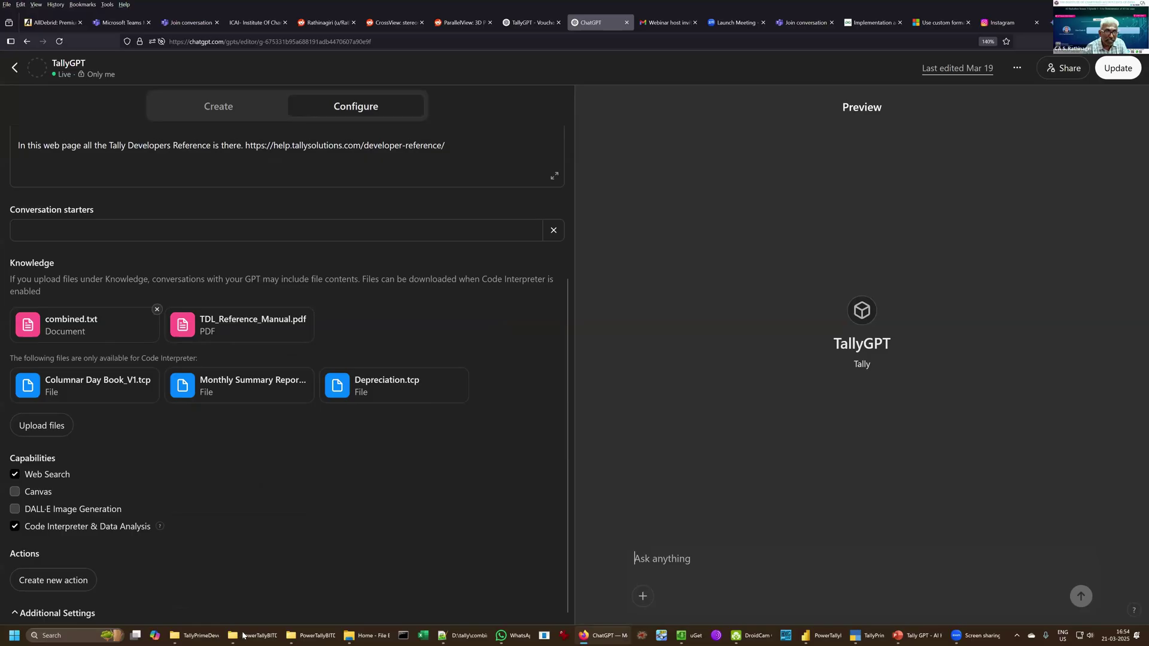
{"action": "mouse_move", "coordinate": [189, 627]}
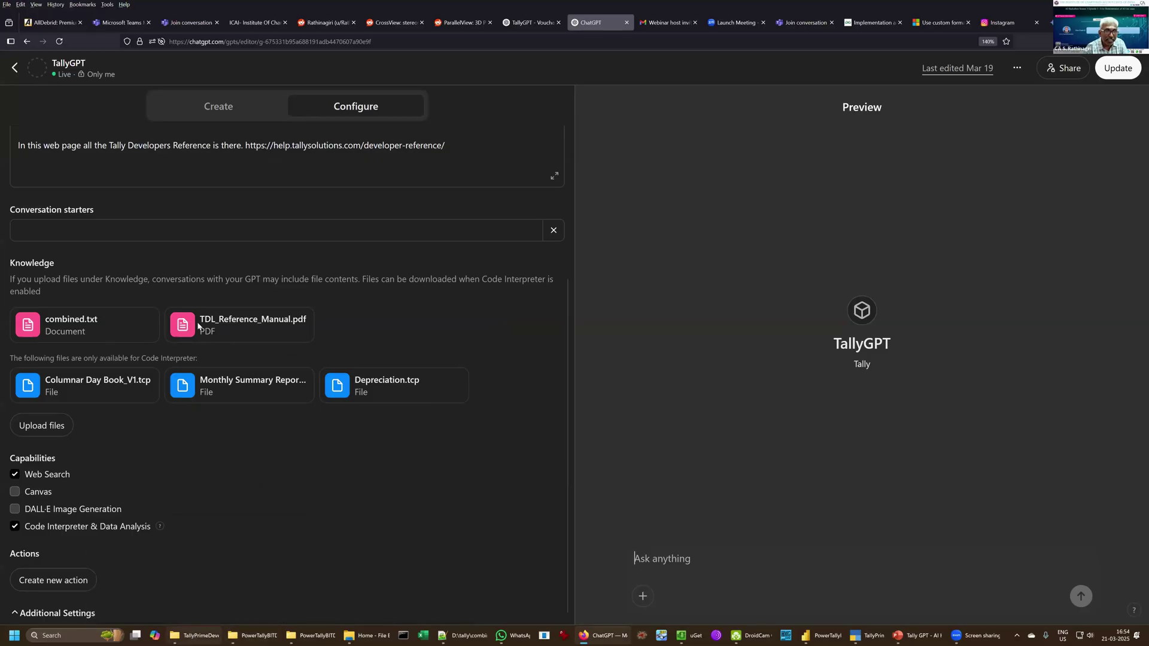
{"action": "key", "text": "alt+Tab"}
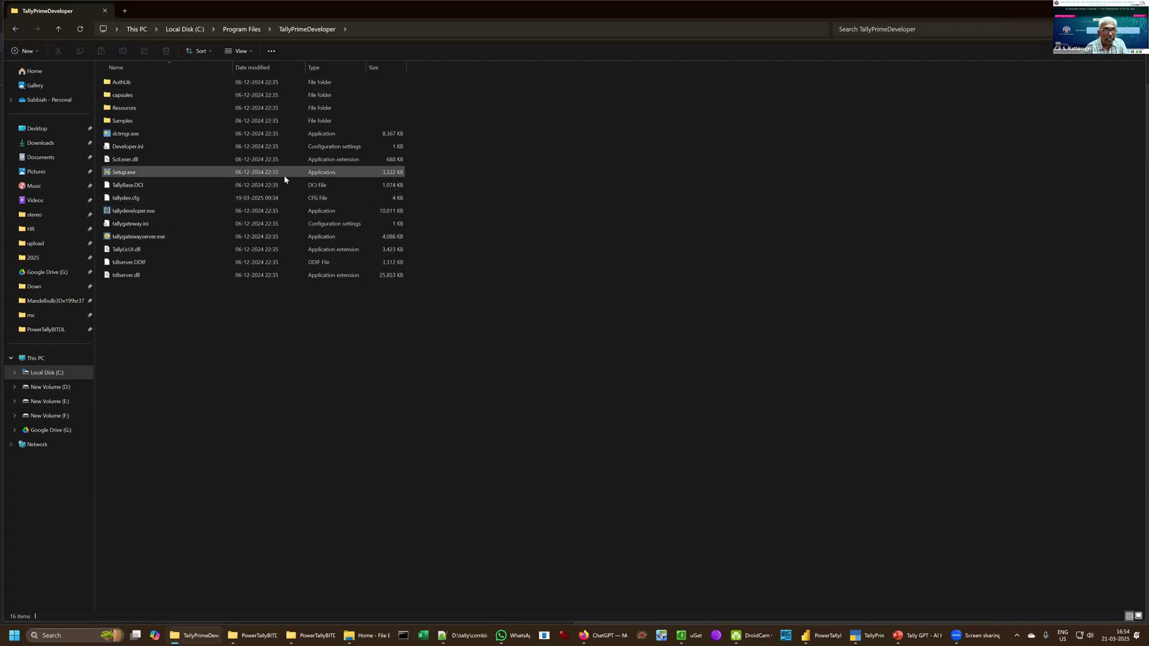
Step: Browse the TDL Samples and Actions in TDL folders, then open combined.txt in Notepad
{"action": "double_click", "coordinate": [136, 121]}
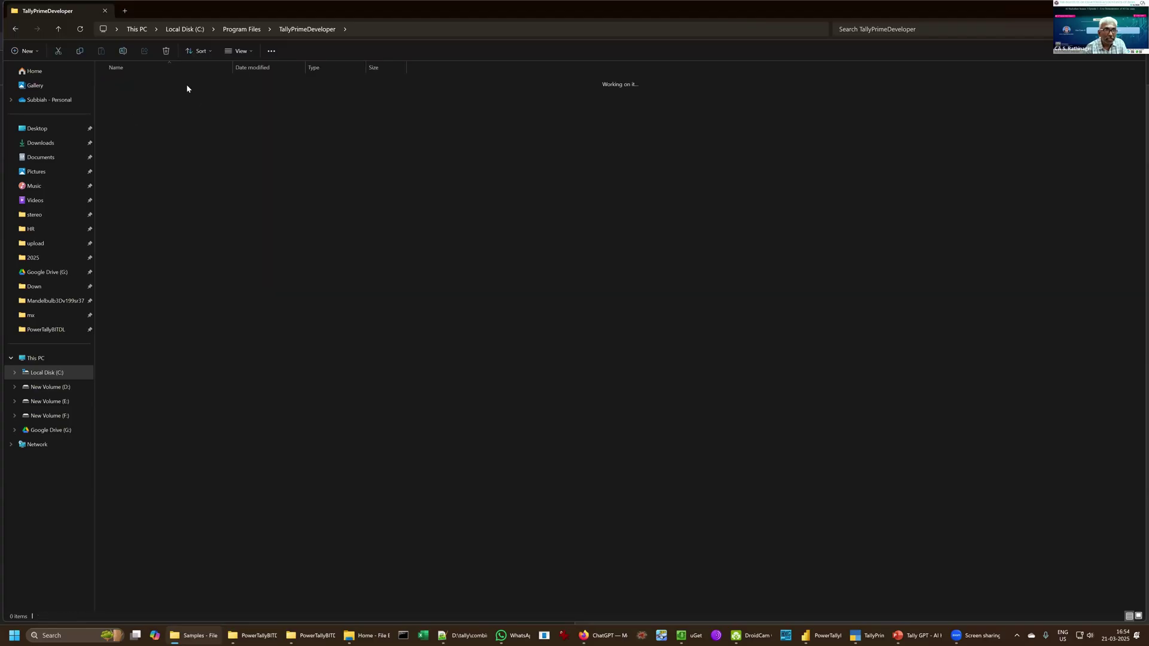
{"action": "double_click", "coordinate": [143, 83]}
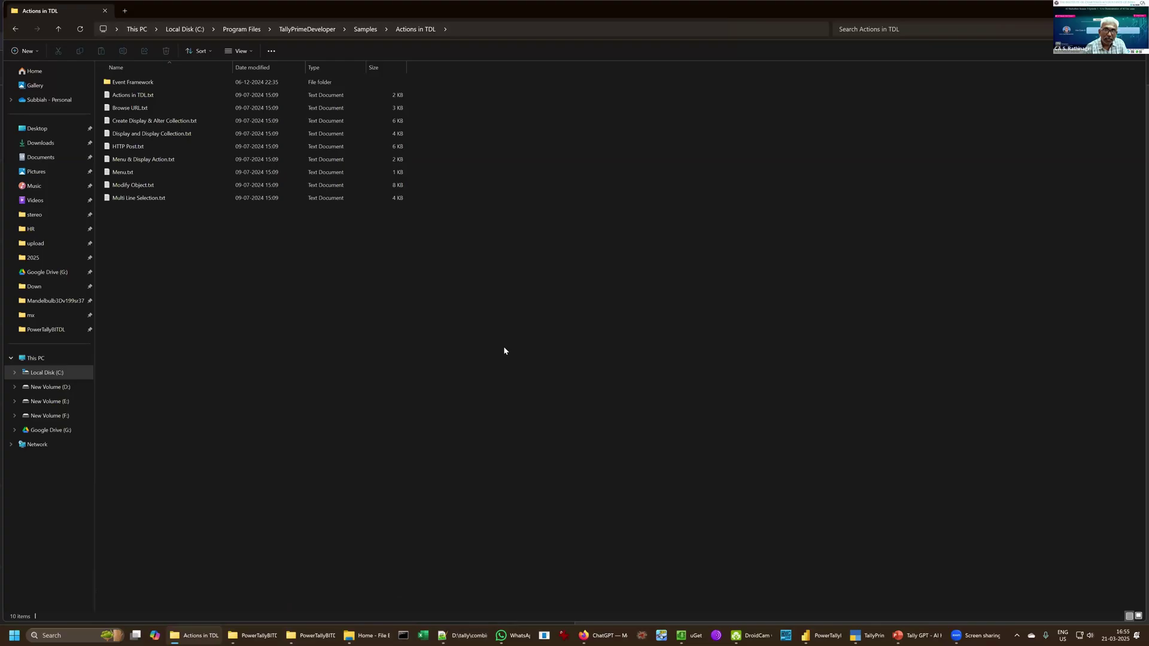
{"action": "left_click", "coordinate": [264, 636]}
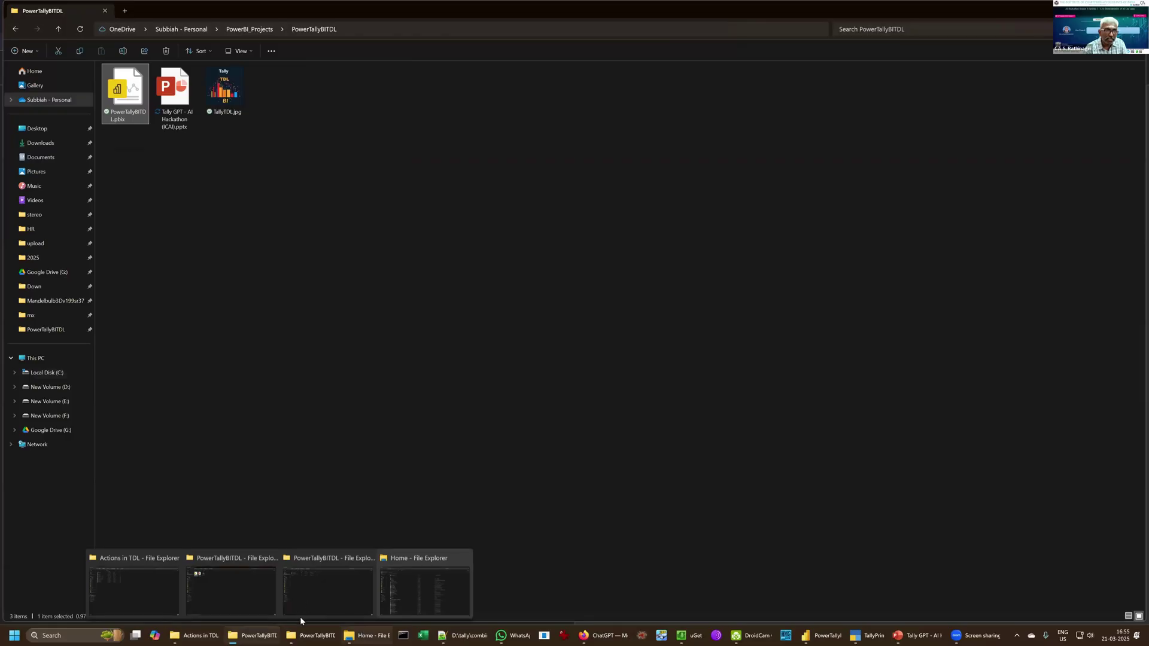
{"action": "left_click", "coordinate": [362, 636]}
{"action": "left_click", "coordinate": [163, 150]}
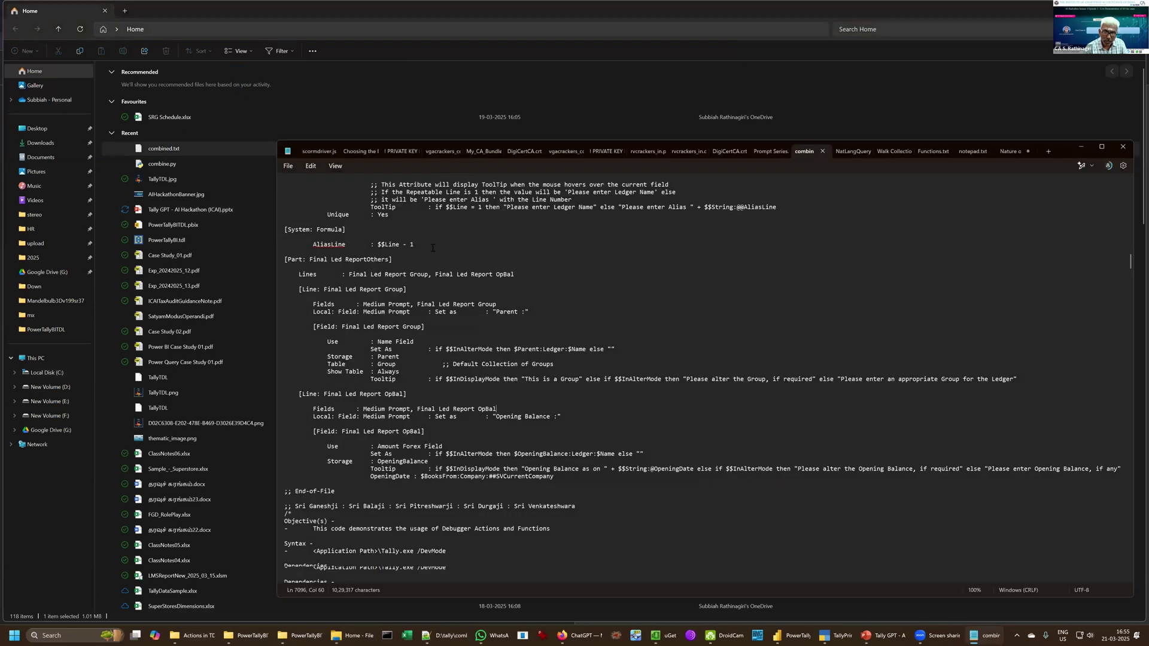
Step: Jump to the top of combined.txt to show the IsDeveloperMode TDL definitions
{"action": "key", "text": "ctrl+Home"}
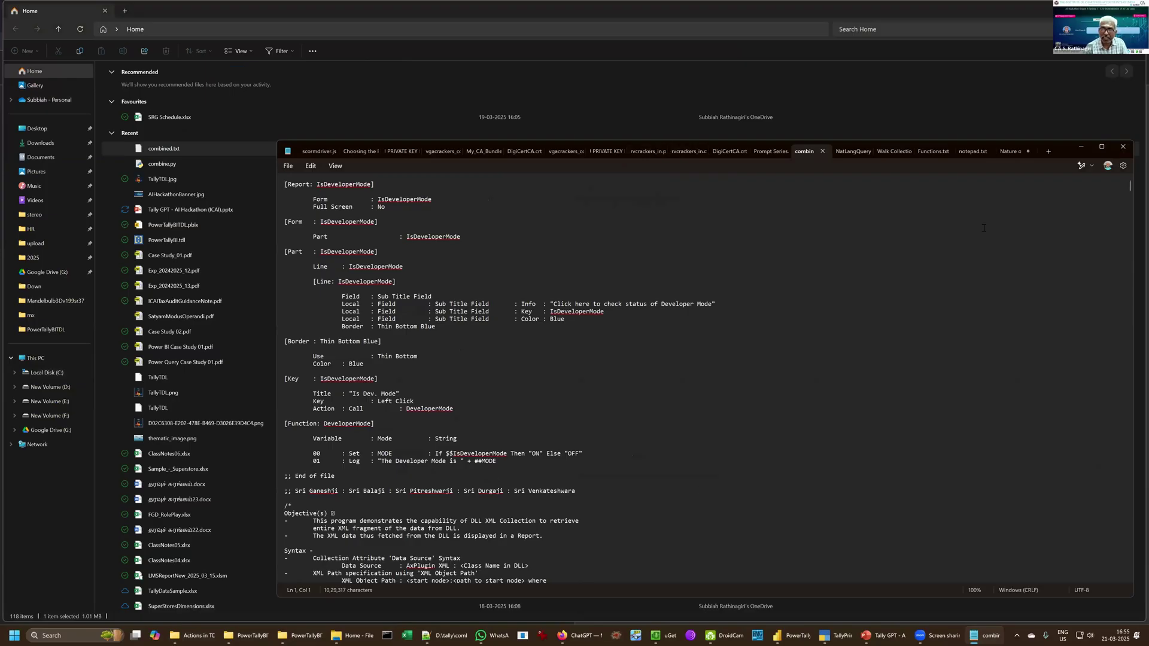
{"action": "left_click", "coordinate": [820, 344]}
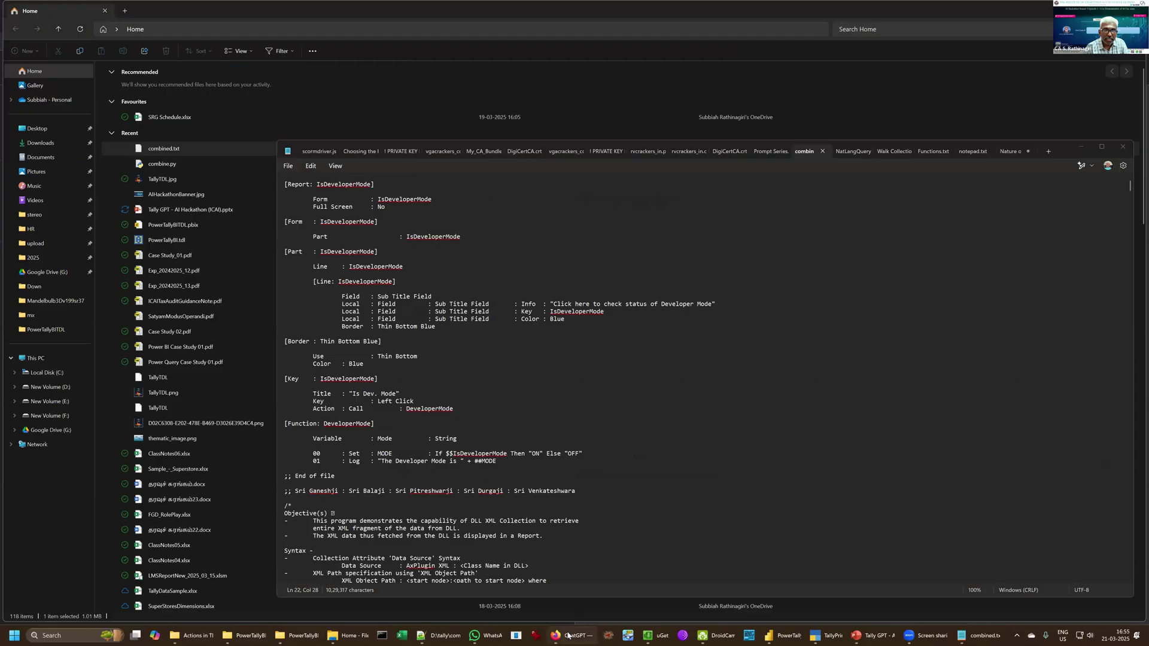
Step: Show TallyGPT's Vouchers Collection Report TDL answer, then switch to the PowerTallyBITDL folder
{"action": "left_click", "coordinate": [568, 635]}
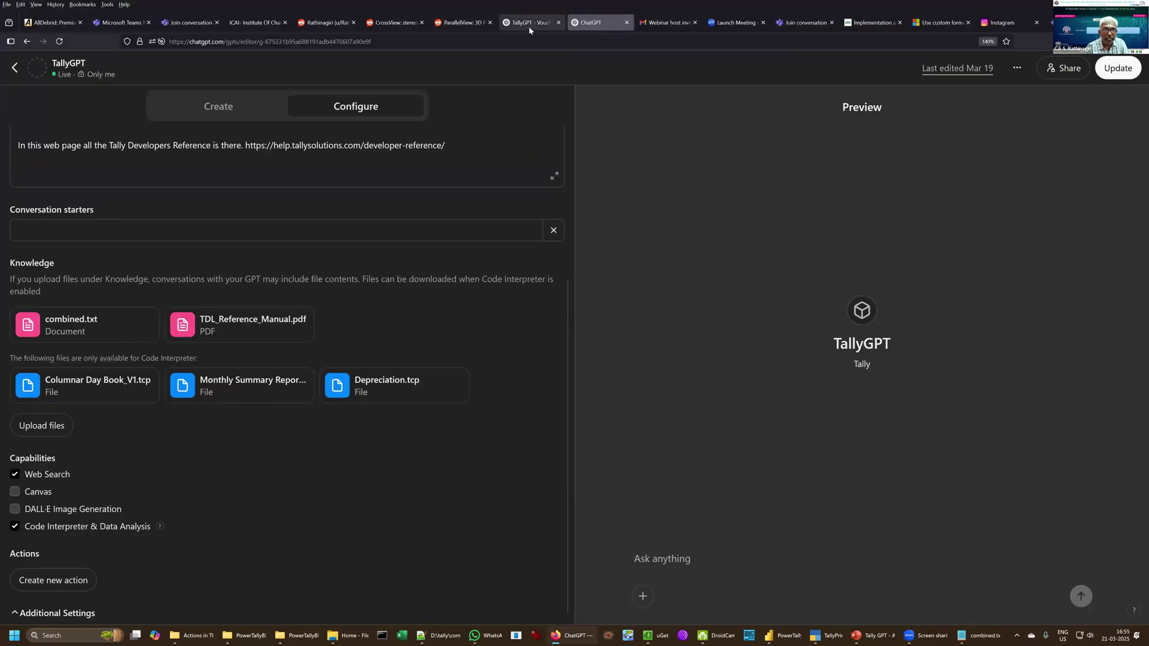
{"action": "key", "text": "ctrl+shift+Tab"}
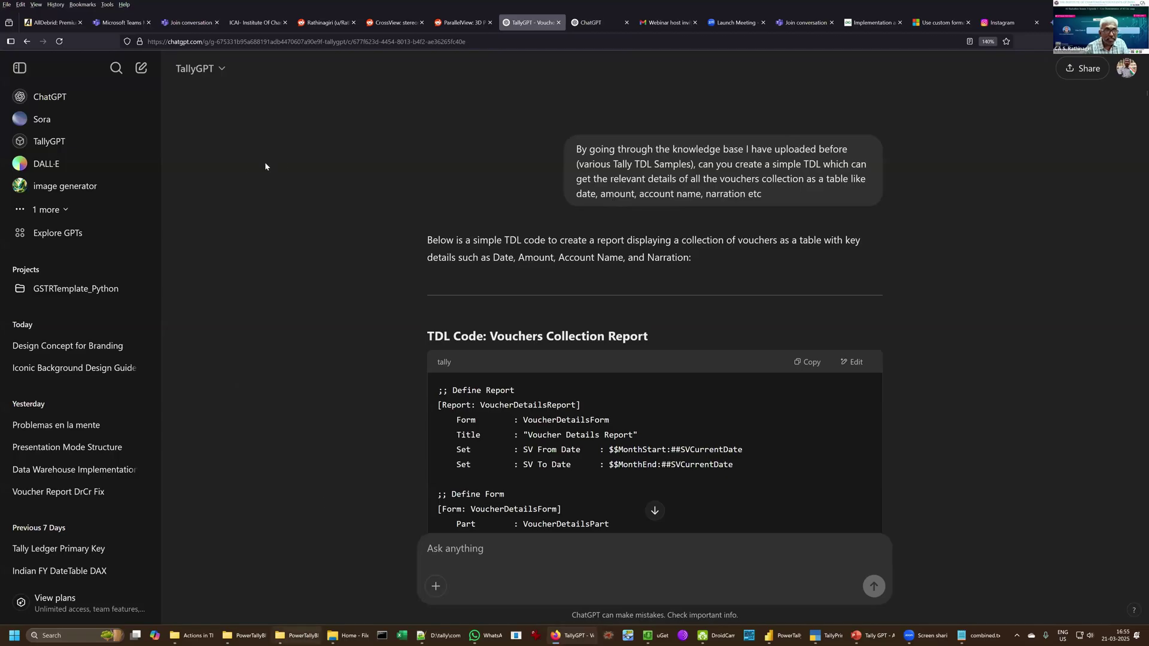
{"action": "key", "text": "alt+Tab"}
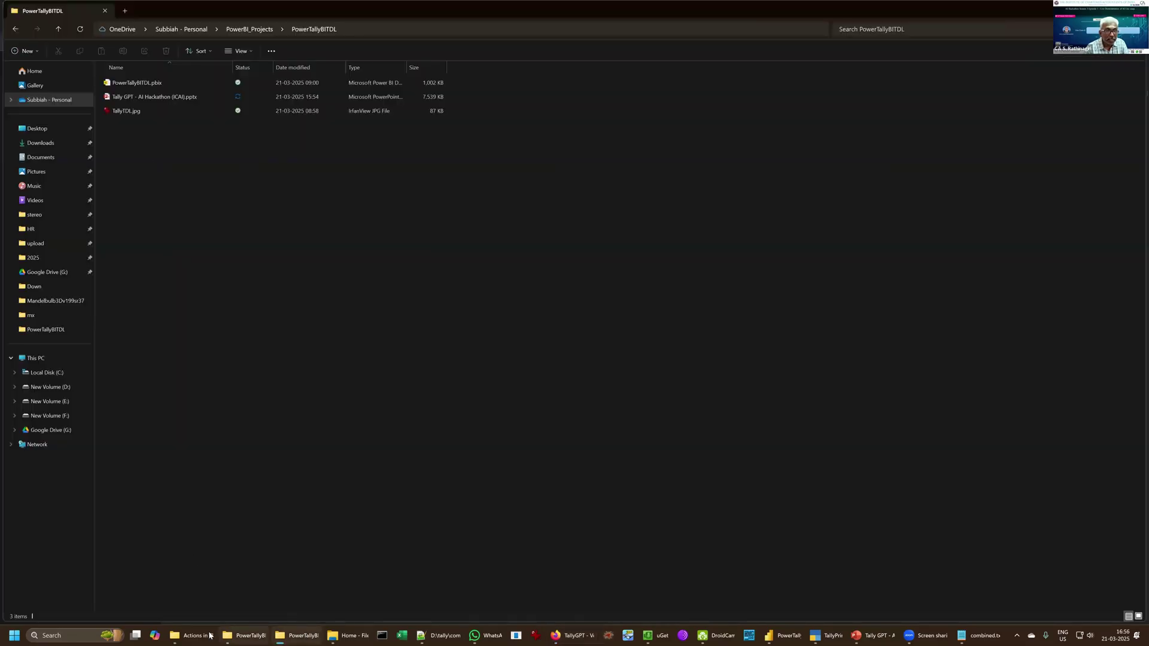
Step: Go to OneDrive > MyProjects > ODBC and bring up Open with for PowerTallyBI.tdl
{"action": "mouse_move", "coordinate": [245, 635]}
{"action": "left_click", "coordinate": [220, 590]}
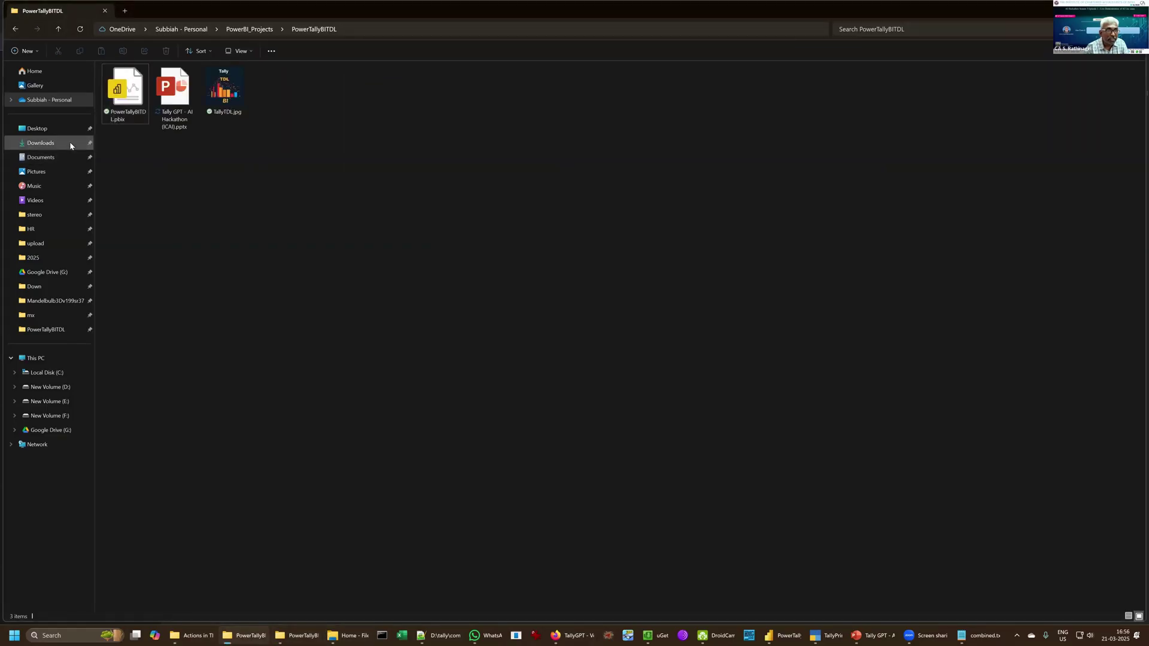
{"action": "left_click", "coordinate": [56, 101]}
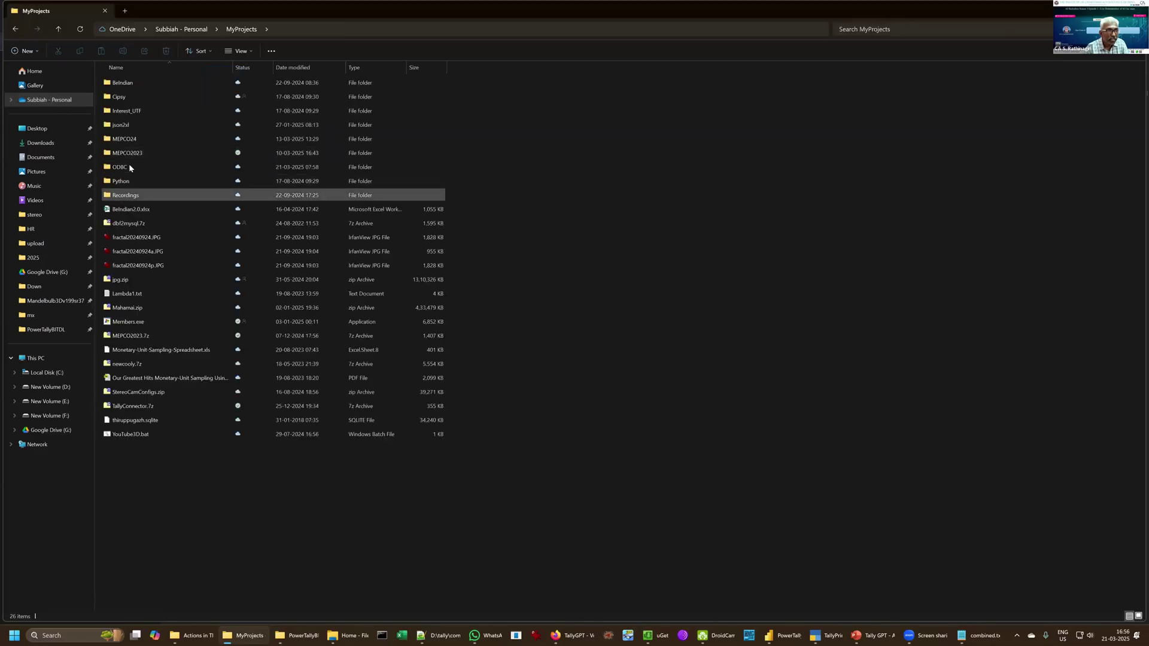
{"action": "left_click", "coordinate": [131, 167]}
{"action": "double_click", "coordinate": [131, 168]}
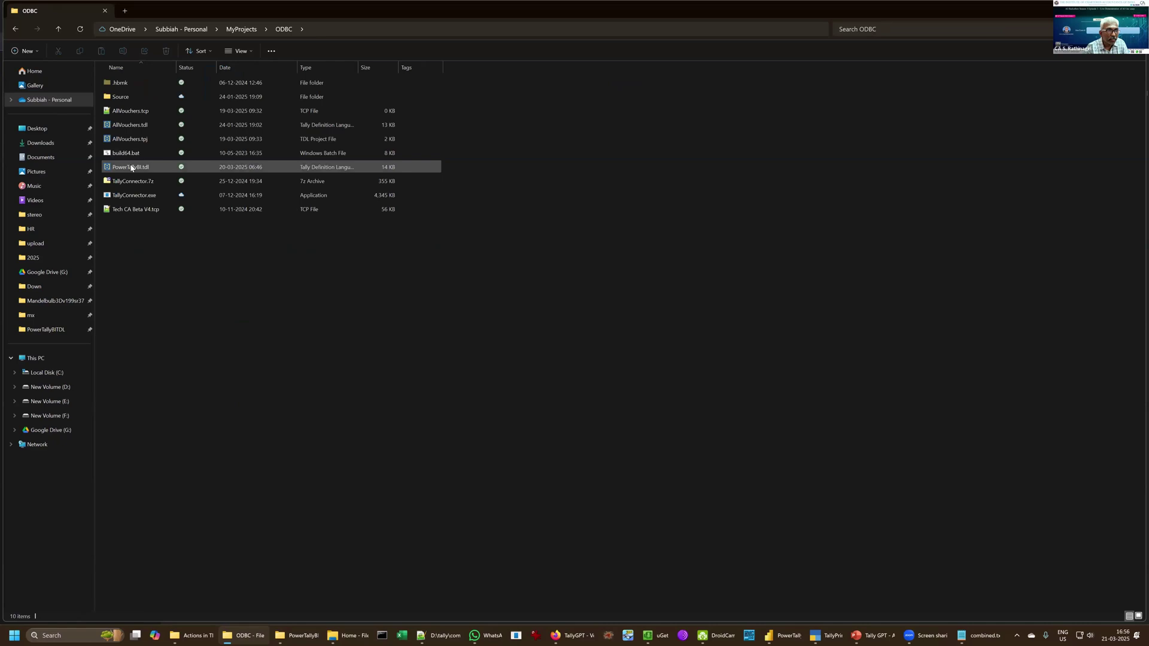
{"action": "right_click", "coordinate": [131, 167]}
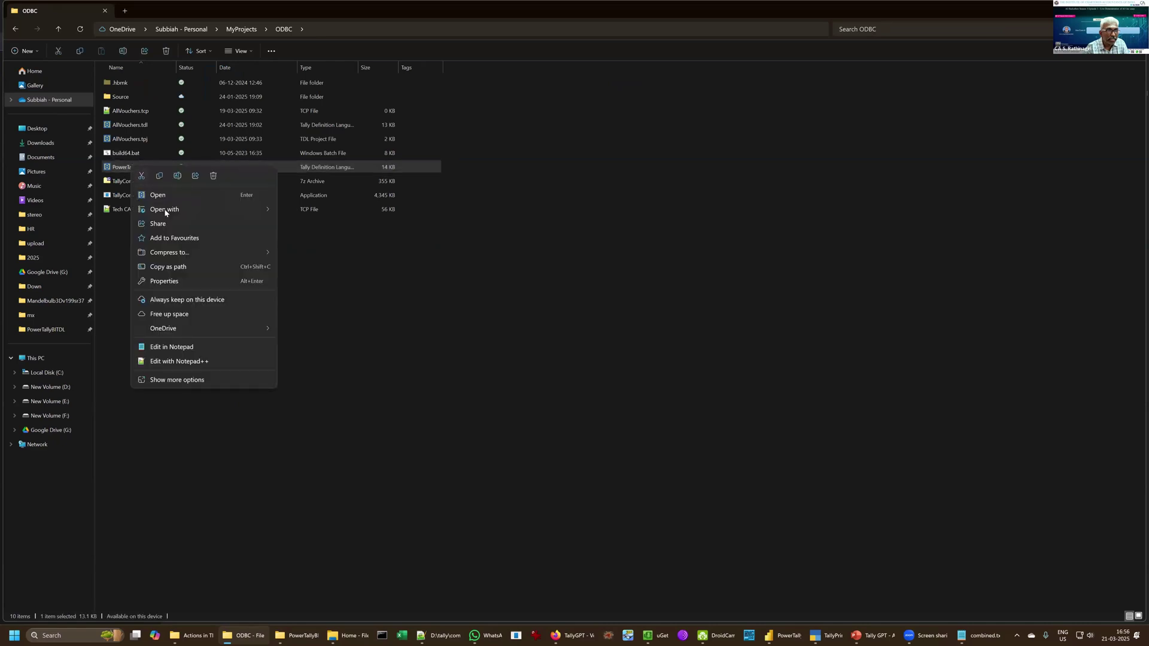
{"action": "mouse_move", "coordinate": [208, 211]}
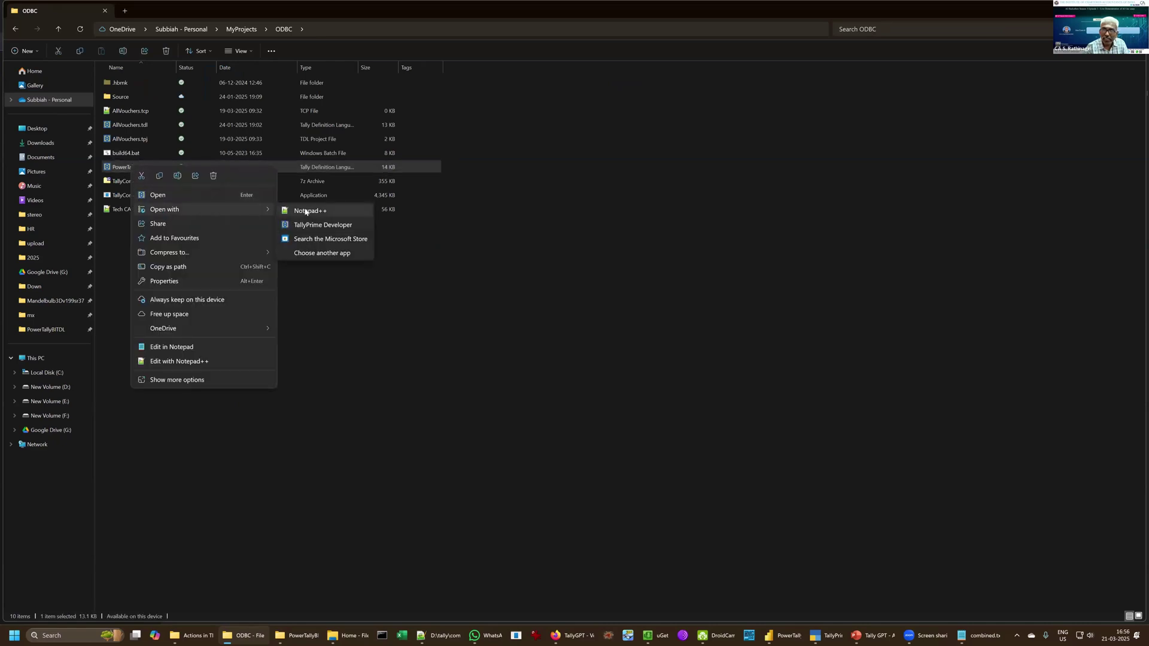
Step: Open PowerTallyBI.tdl in Notepad++, review it end to end, then switch to TallyPrime
{"action": "left_click", "coordinate": [305, 212]}
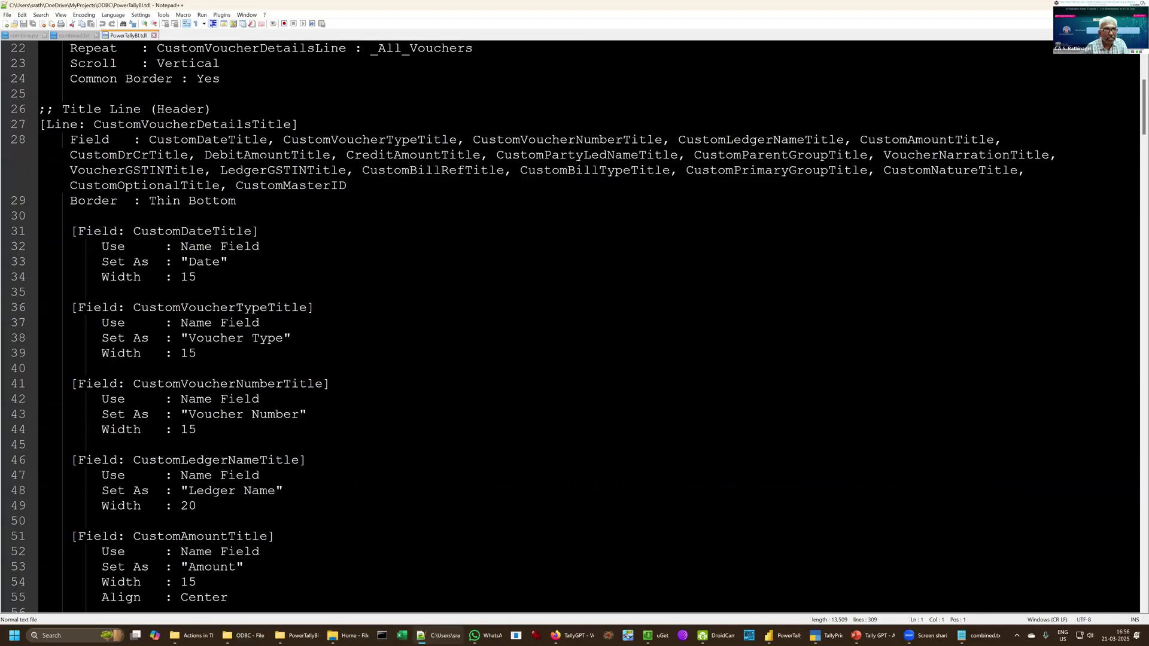
{"action": "scroll", "coordinate": [575, 326], "scroll_direction": "down", "scroll_amount": 7}
{"action": "scroll", "coordinate": [575, 326], "scroll_direction": "up", "scroll_amount": 8}
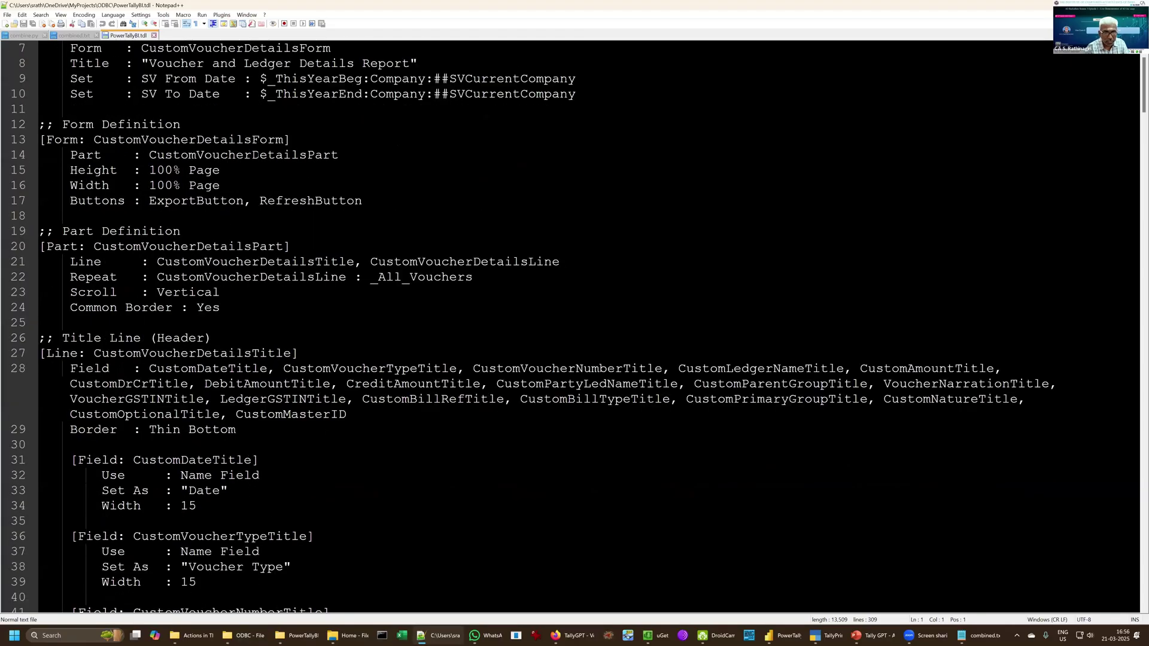
{"action": "key", "text": "ctrl+End"}
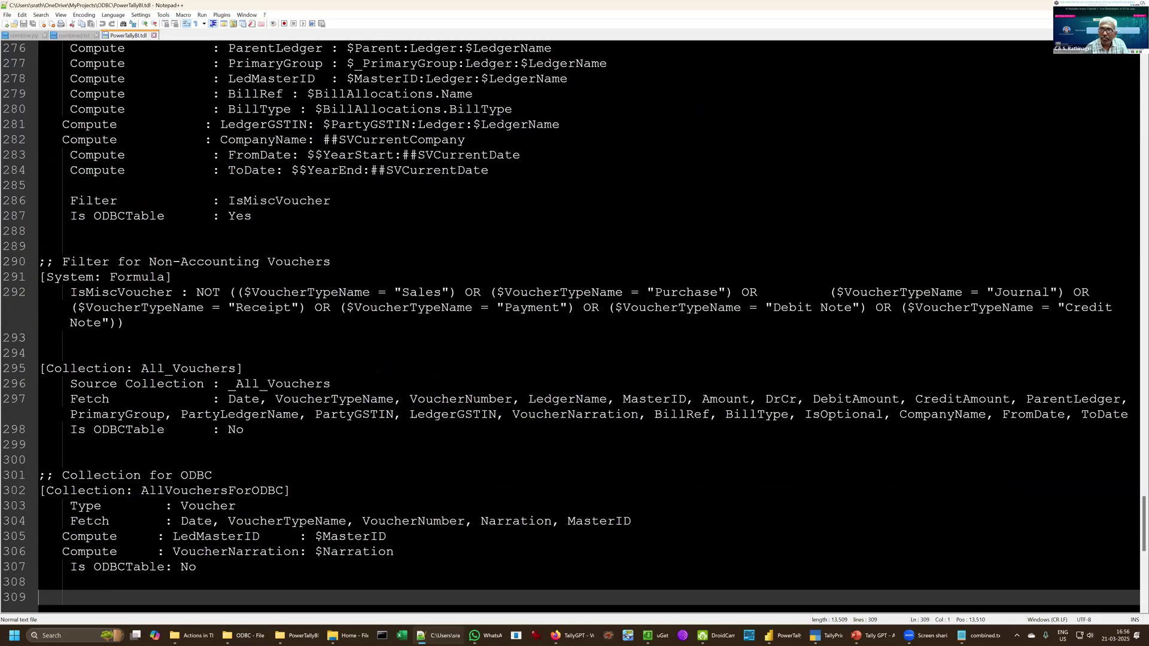
{"action": "key", "text": "ctrl+Home"}
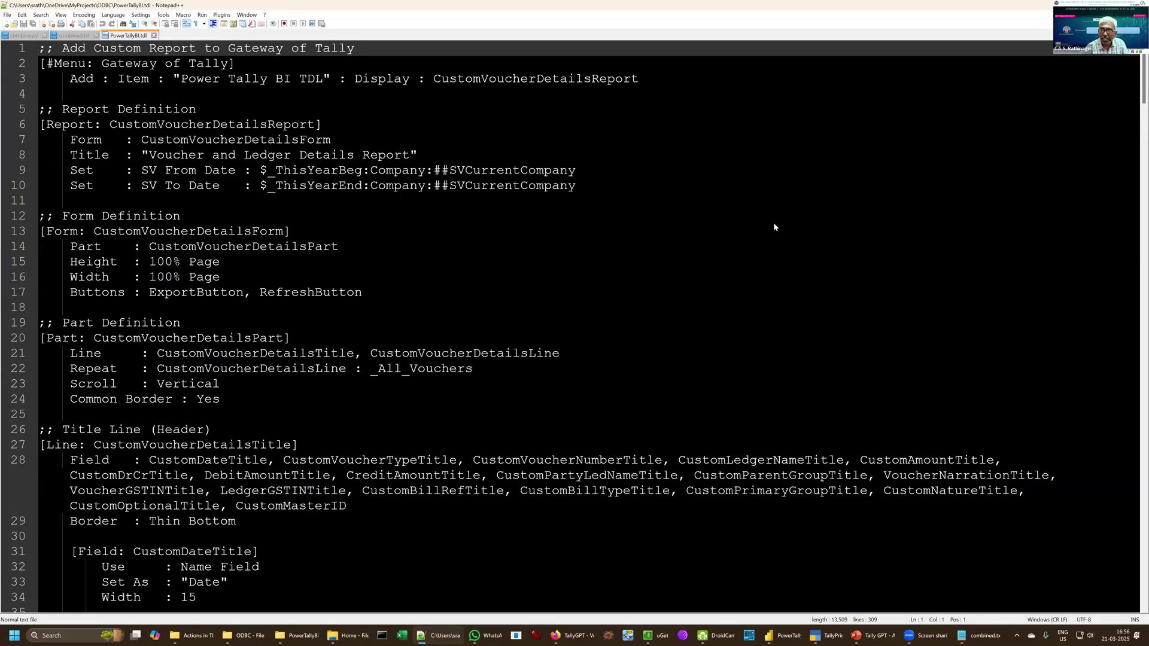
{"action": "key", "text": "alt+Tab"}
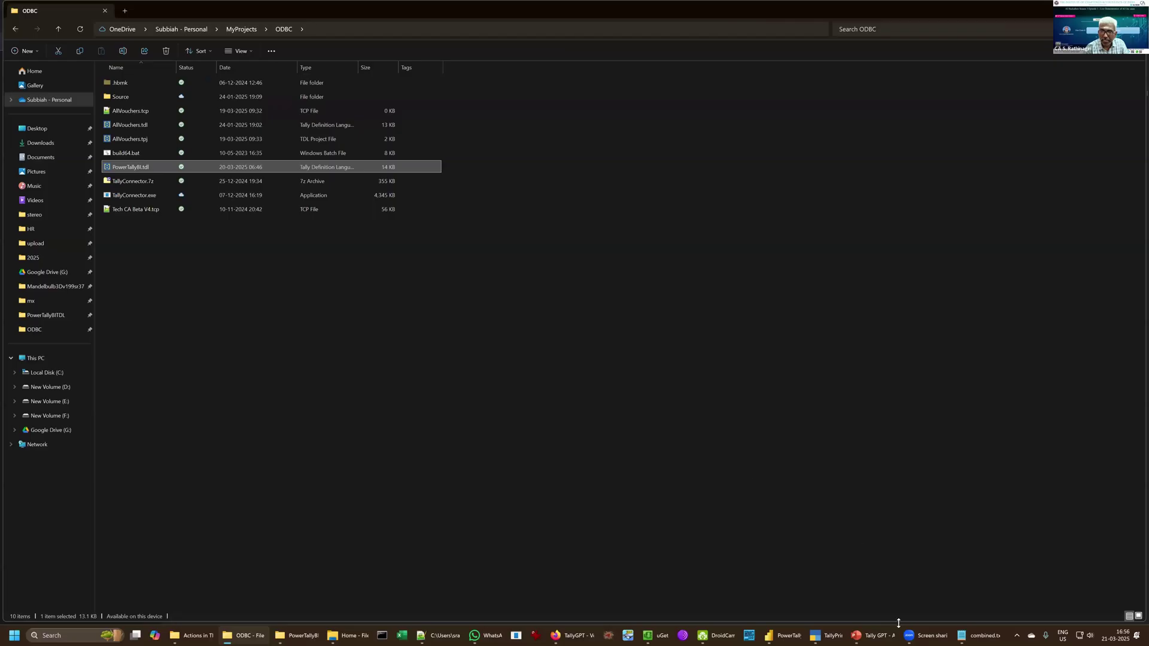
{"action": "left_click", "coordinate": [825, 628]}
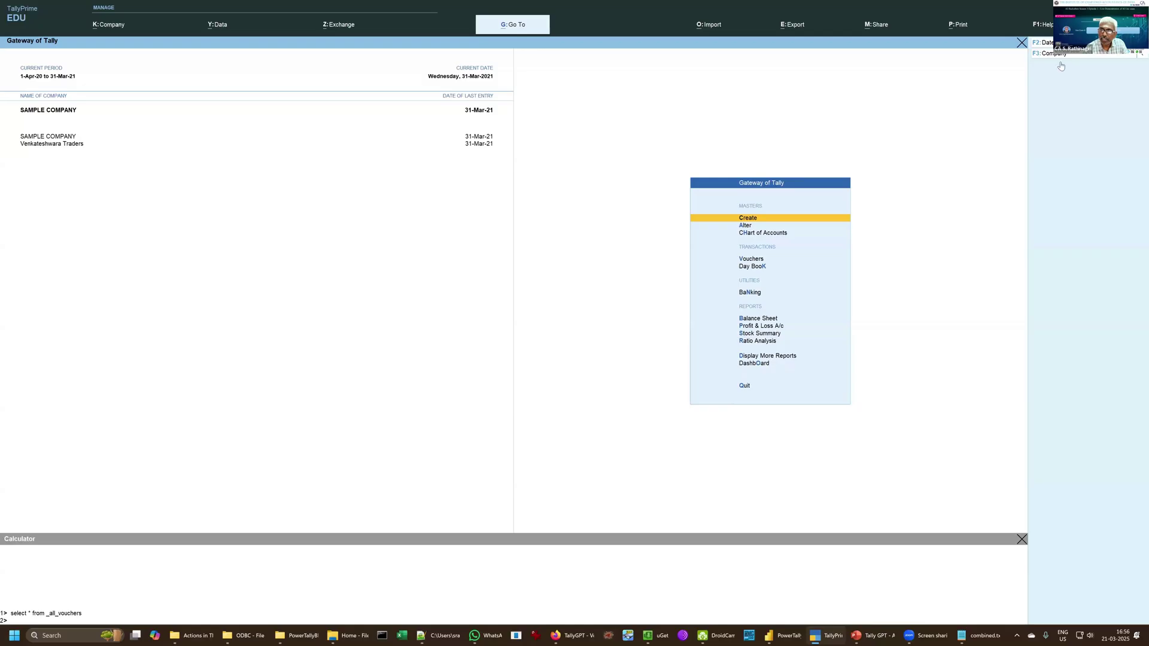
Step: Open TallyPrime's Manage Local TDLs and copy the ODBC folder path from File Explorer
{"action": "key", "text": "F1"}
{"action": "key", "text": "d"}
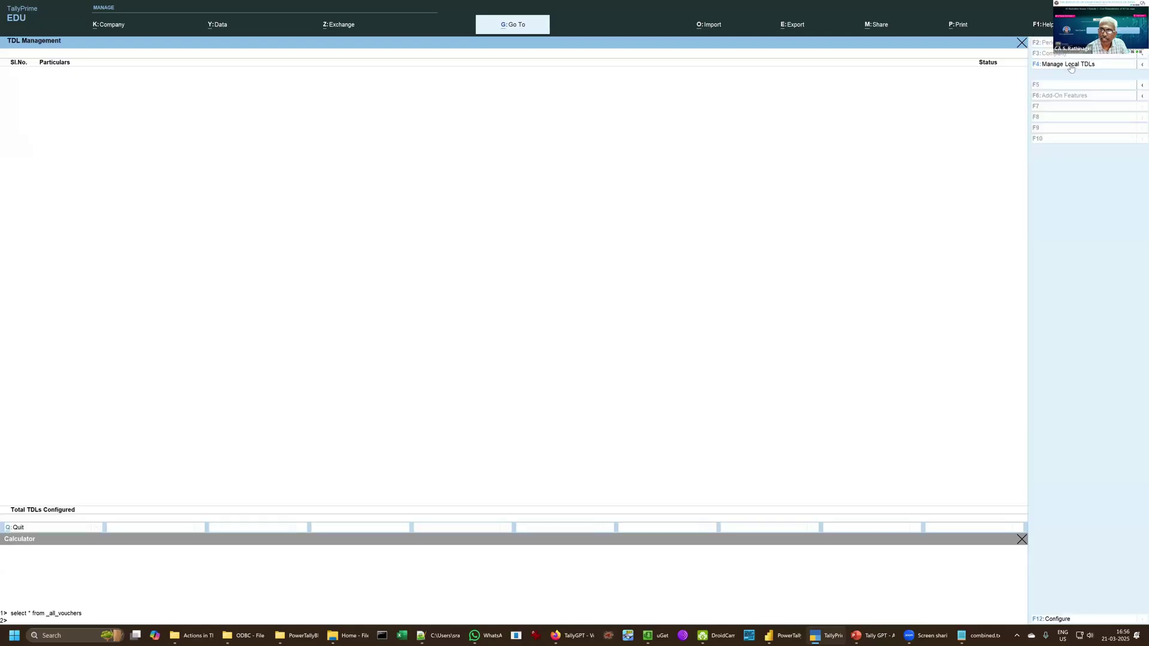
{"action": "left_click", "coordinate": [1069, 66]}
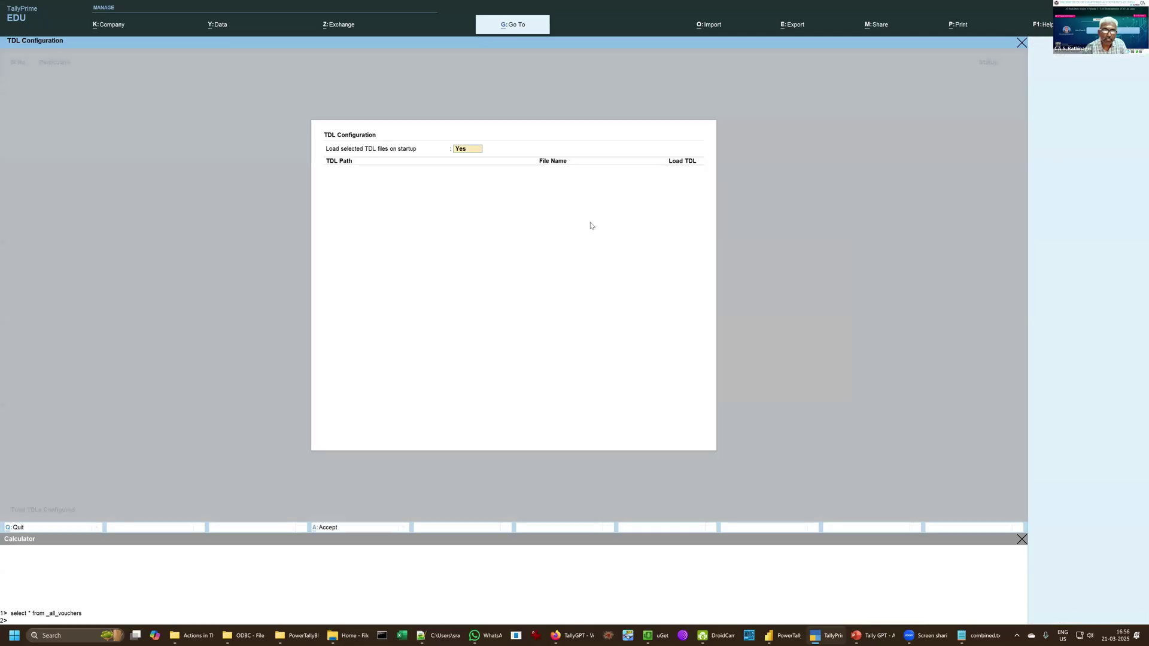
{"action": "key", "text": "Return"}
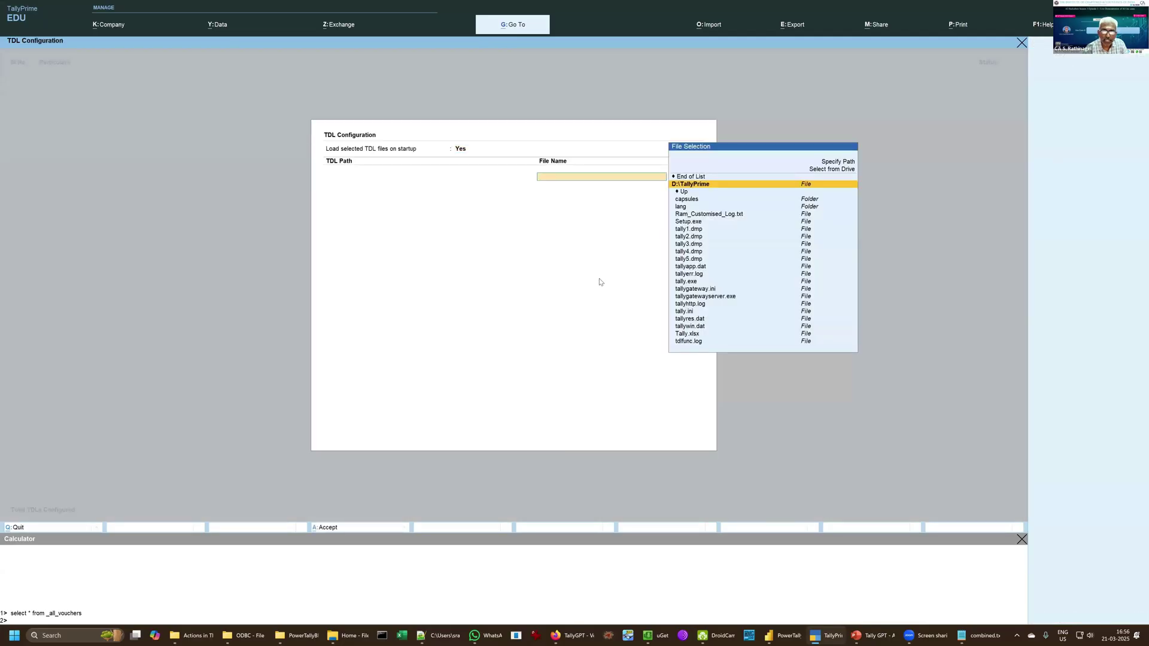
{"action": "mouse_move", "coordinate": [235, 636]}
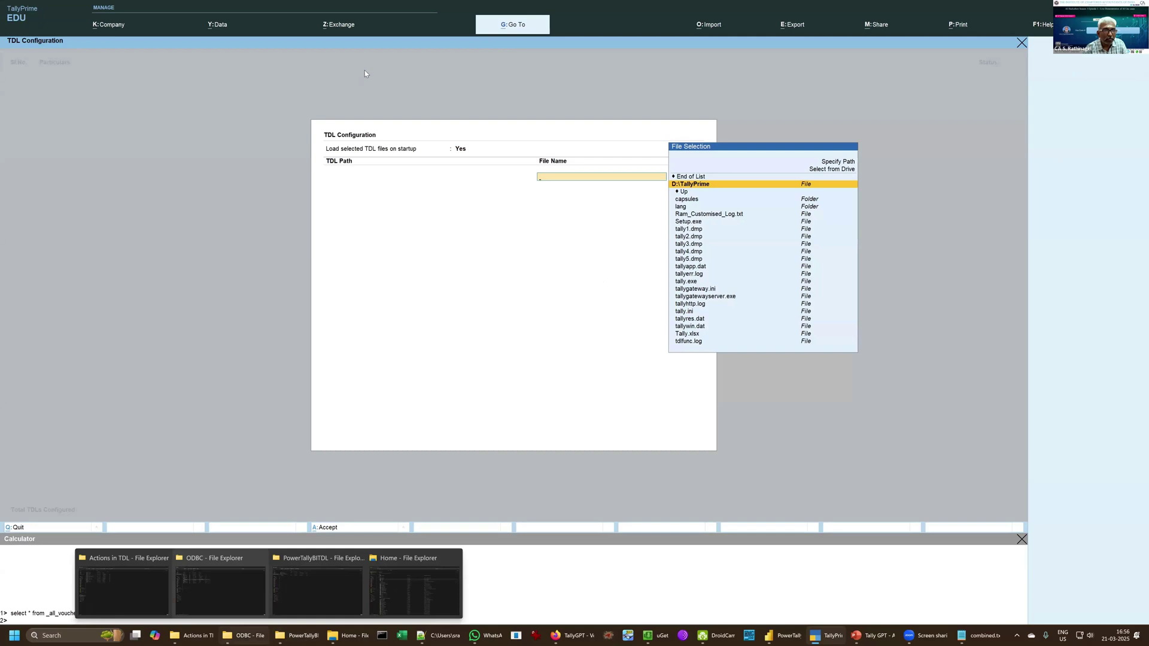
{"action": "left_click", "coordinate": [220, 583]}
{"action": "left_click", "coordinate": [379, 29]}
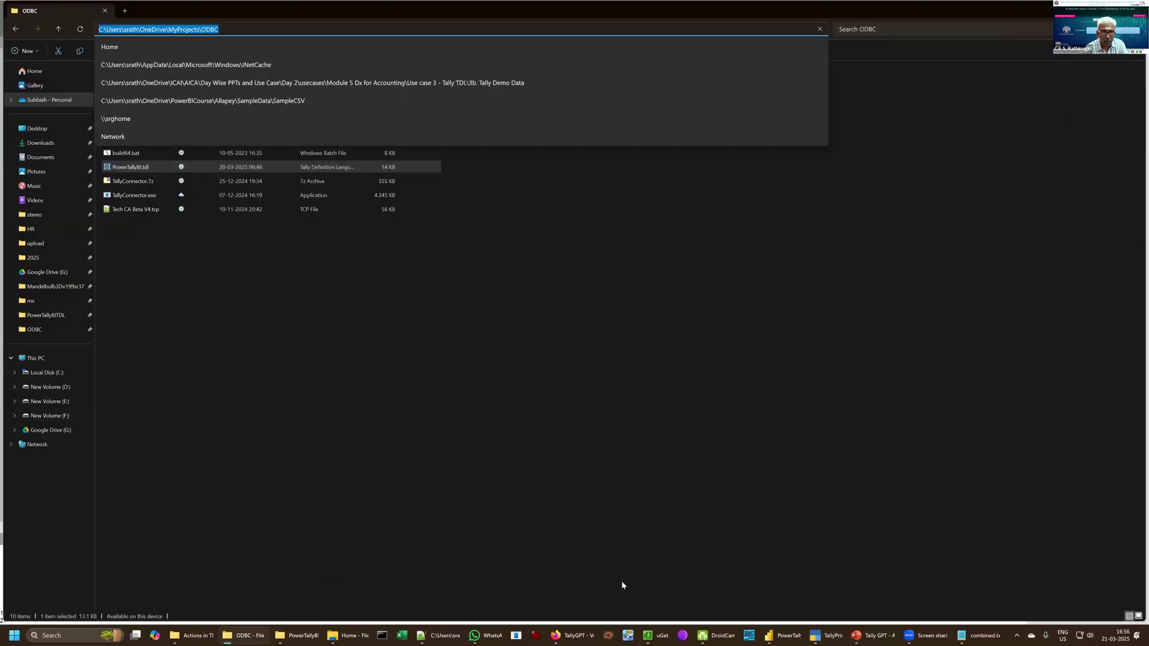
{"action": "left_click", "coordinate": [815, 636]}
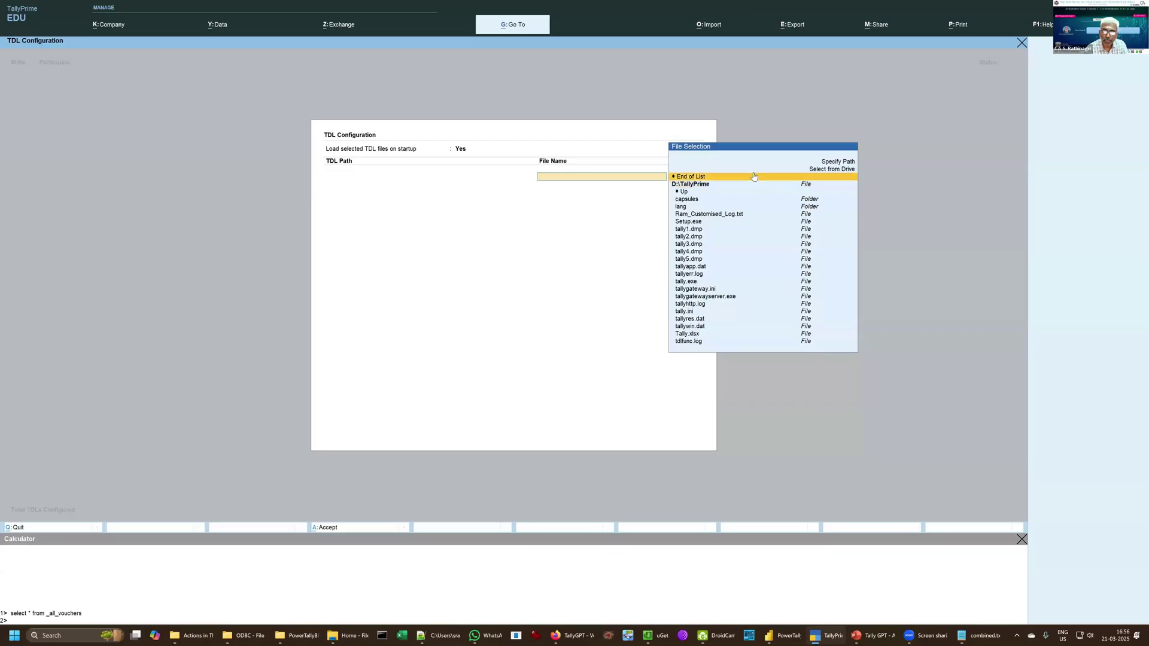
Step: Paste the ODBC folder as the TDL path, load PowerTallyBI.tdl, and save the configuration
{"action": "key", "text": "Up"}
{"action": "key", "text": "Up"}
{"action": "key", "text": "Return"}
{"action": "key", "text": "ctrl+alt+v"}
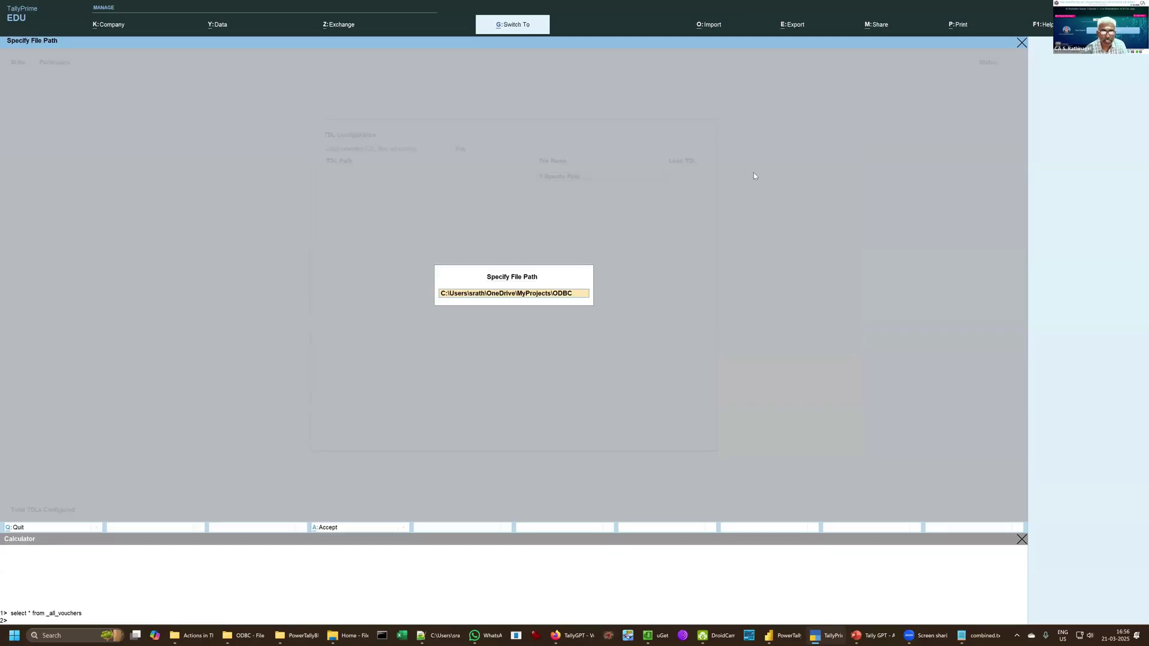
{"action": "key", "text": "Return"}
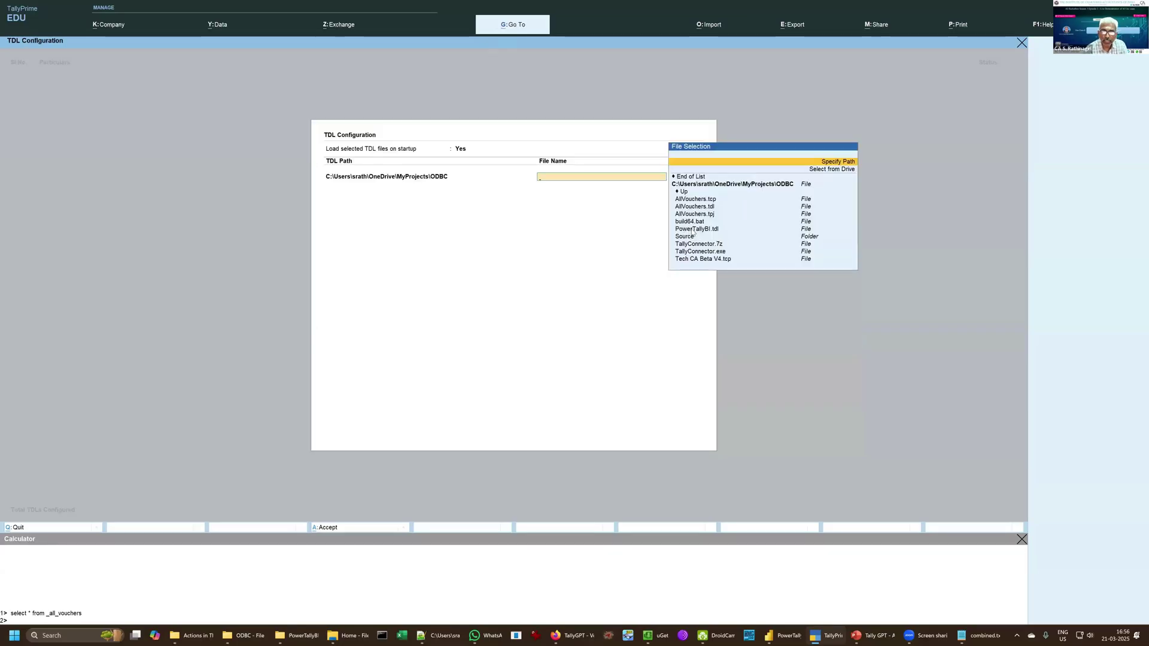
{"action": "key", "text": "Return"}
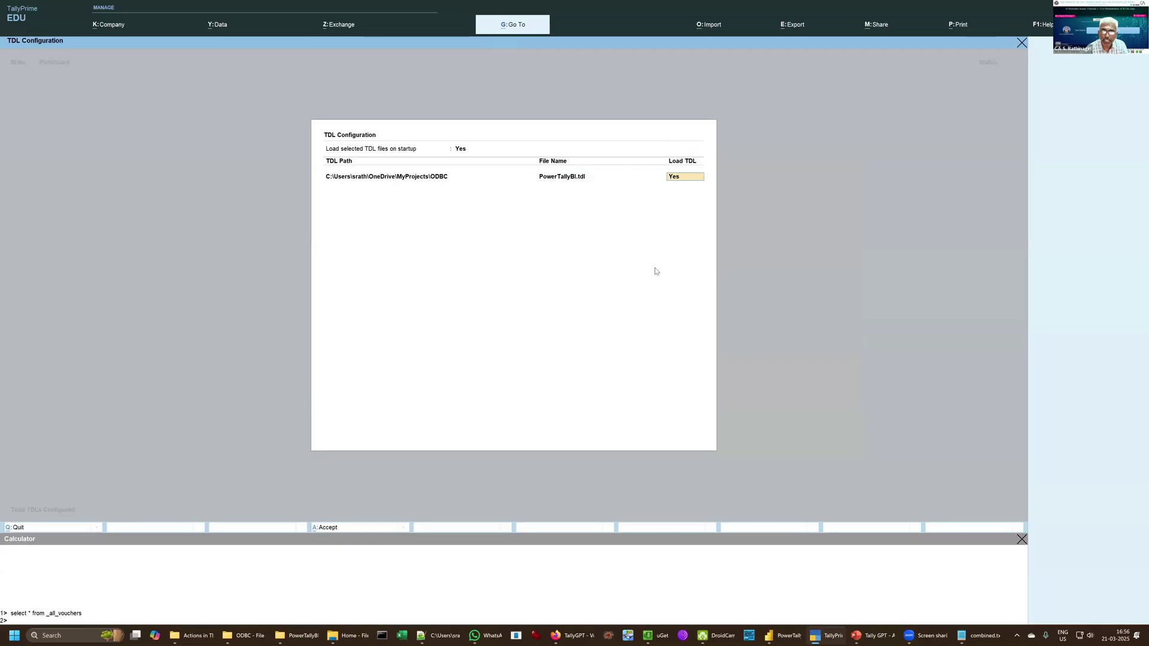
{"action": "key", "text": "Return"}
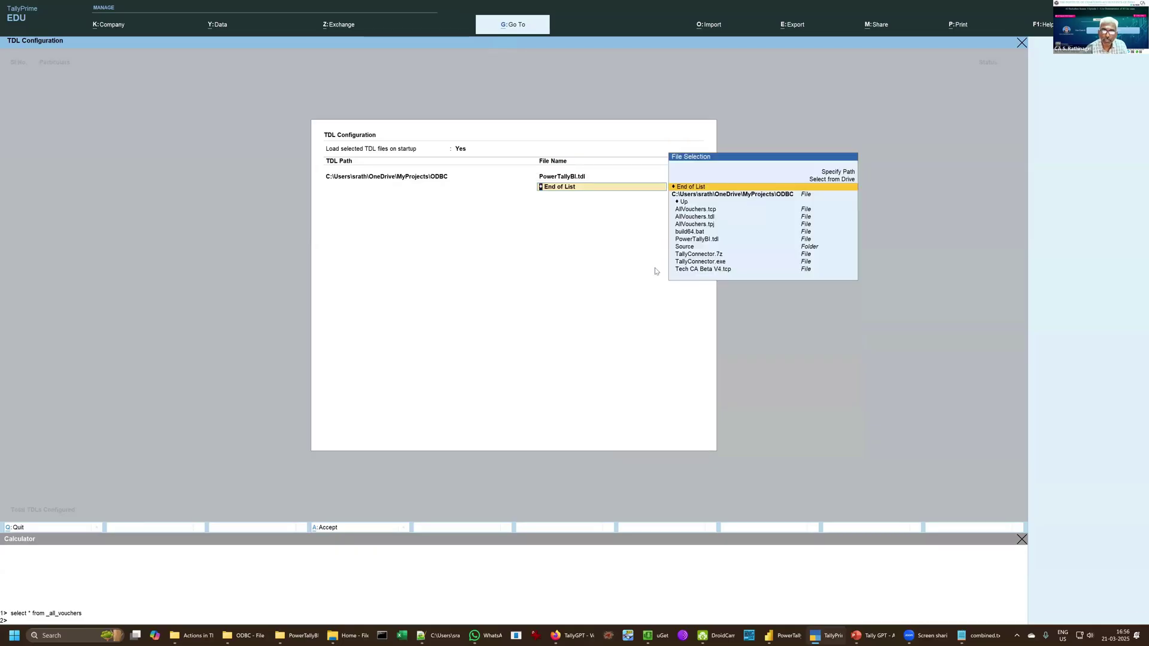
{"action": "key", "text": "Return"}
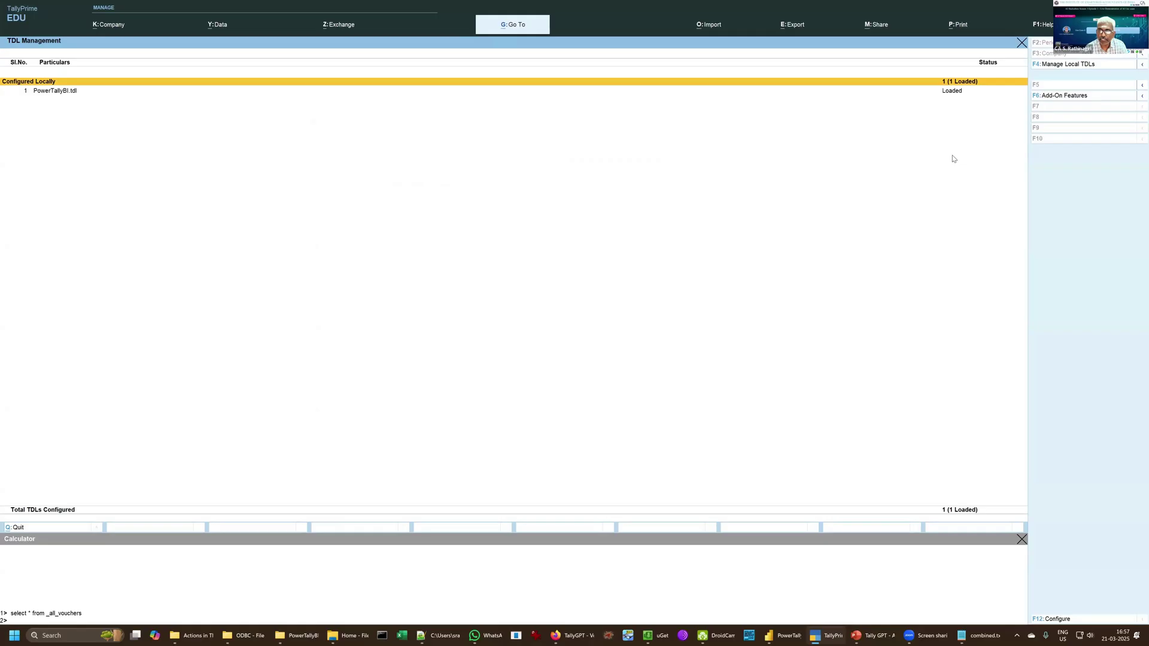
Step: Open the Voucher and Ledger Details Report and step through the April entries into May
{"action": "key", "text": "Escape"}
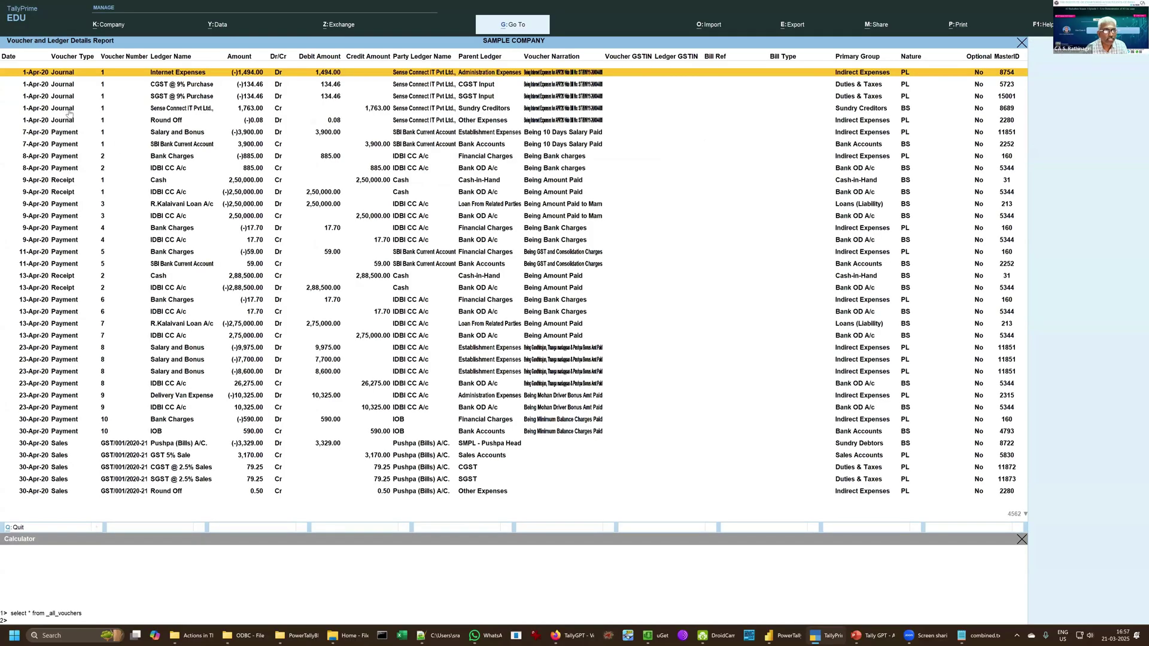
{"action": "key", "text": "Down"}
{"action": "key", "text": "Down"}
{"action": "key", "text": "Down"}
{"action": "key", "text": "Down"}
{"action": "key", "text": "Down"}
{"action": "key", "text": "Down"}
{"action": "key", "text": "Down"}
{"action": "key", "text": "Down"}
{"action": "key", "text": "Down"}
{"action": "key", "text": "Down"}
{"action": "key", "text": "Down"}
{"action": "key", "text": "Down"}
{"action": "key", "text": "Down"}
{"action": "key", "text": "Down"}
{"action": "key", "text": "Down"}
{"action": "key", "text": "Down"}
{"action": "key", "text": "Down"}
{"action": "key", "text": "Down"}
{"action": "key", "text": "Down"}
{"action": "key", "text": "Down"}
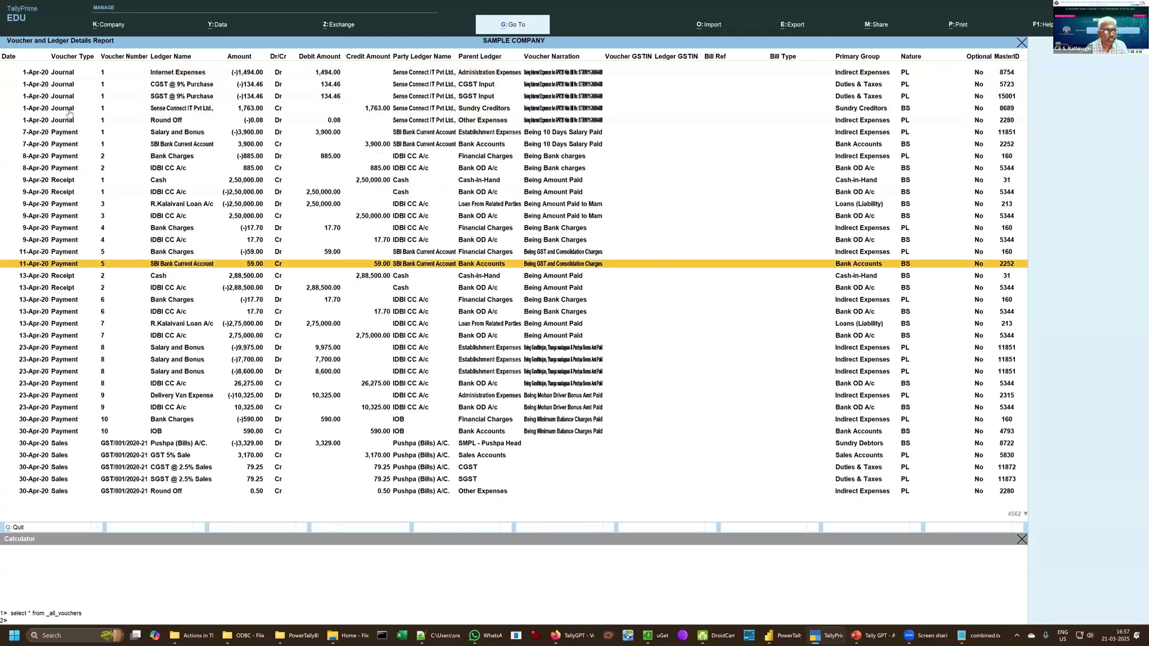
{"action": "key", "text": "Down"}
{"action": "key", "text": "Down"}
{"action": "key", "text": "Down"}
{"action": "key", "text": "Down"}
{"action": "key", "text": "Down"}
{"action": "key", "text": "Down"}
{"action": "key", "text": "Down"}
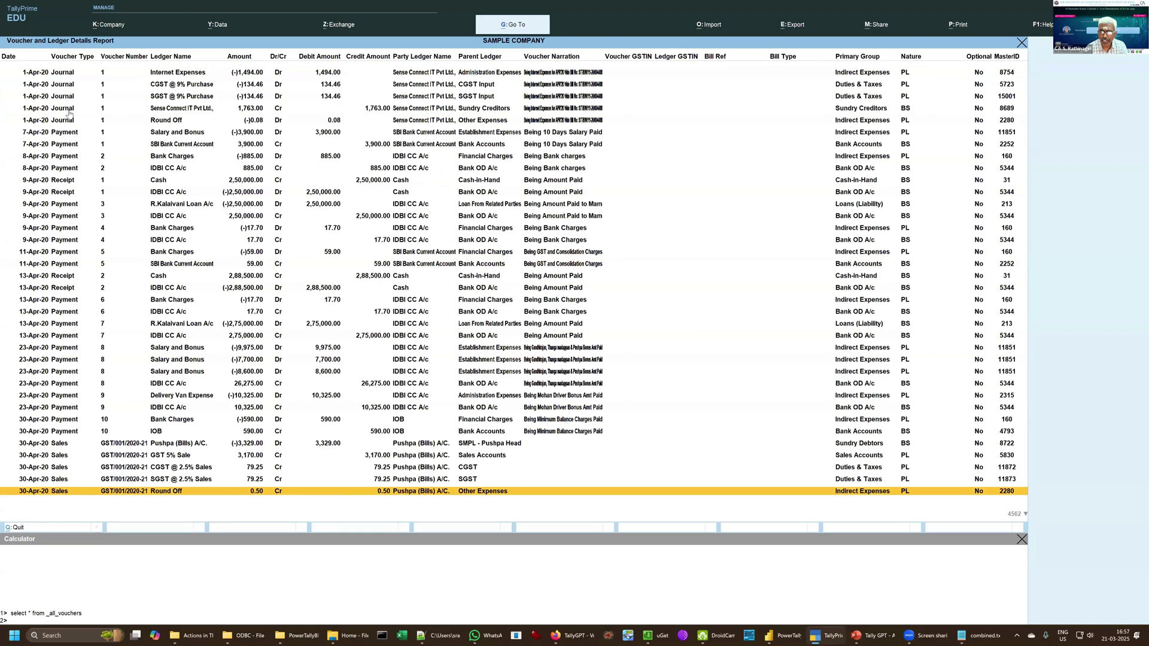
{"action": "key", "text": "Down"}
{"action": "key", "text": "Down"}
{"action": "key", "text": "Down"}
{"action": "key", "text": "Down"}
{"action": "key", "text": "Down"}
{"action": "key", "text": "Down"}
{"action": "key", "text": "Down"}
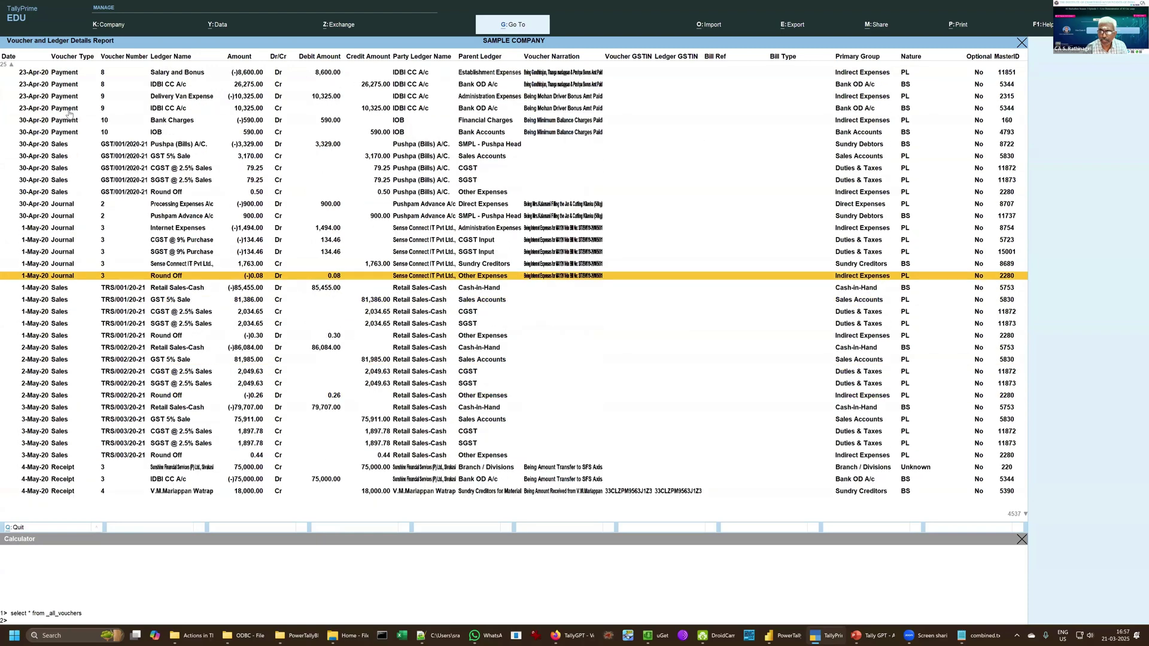
{"action": "key", "text": "Up"}
{"action": "key", "text": "Up"}
{"action": "key", "text": "Up"}
{"action": "key", "text": "Up"}
{"action": "key", "text": "Up"}
{"action": "key", "text": "Up"}
{"action": "key", "text": "Up"}
{"action": "key", "text": "Up"}
{"action": "key", "text": "Up"}
{"action": "key", "text": "Up"}
{"action": "key", "text": "Up"}
{"action": "key", "text": "Up"}
{"action": "key", "text": "Up"}
{"action": "key", "text": "Up"}
{"action": "key", "text": "Up"}
{"action": "key", "text": "Up"}
{"action": "key", "text": "Up"}
{"action": "key", "text": "Up"}
{"action": "key", "text": "Up"}
{"action": "key", "text": "Up"}
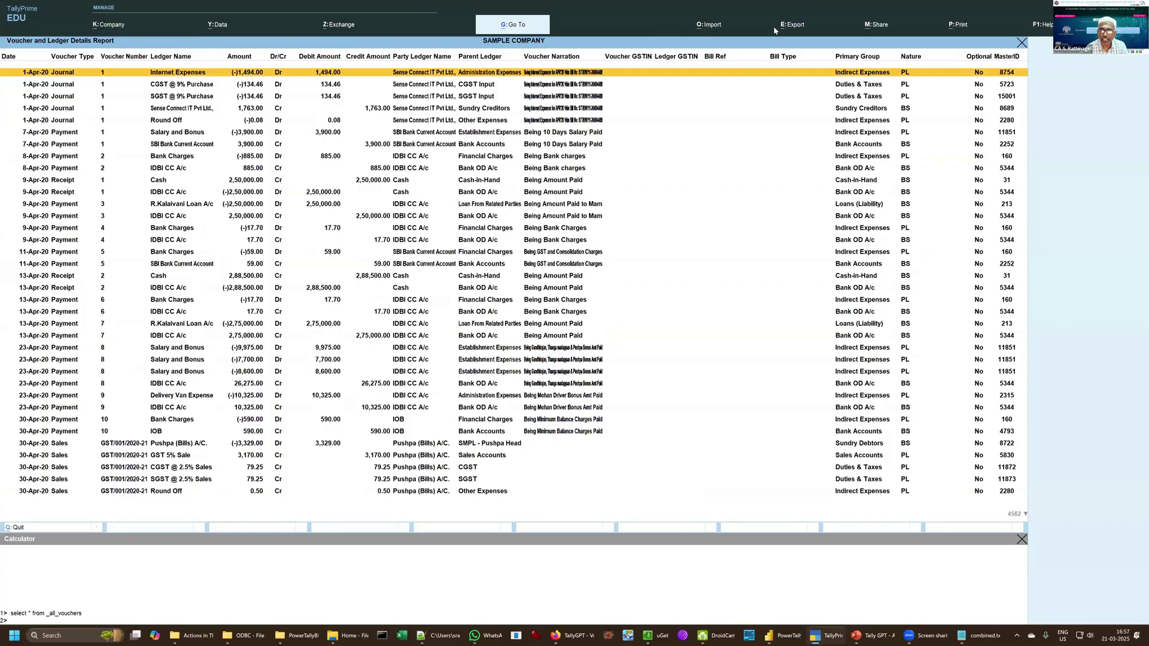
Step: Display the report's export options, then dismiss them
{"action": "left_click", "coordinate": [796, 27]}
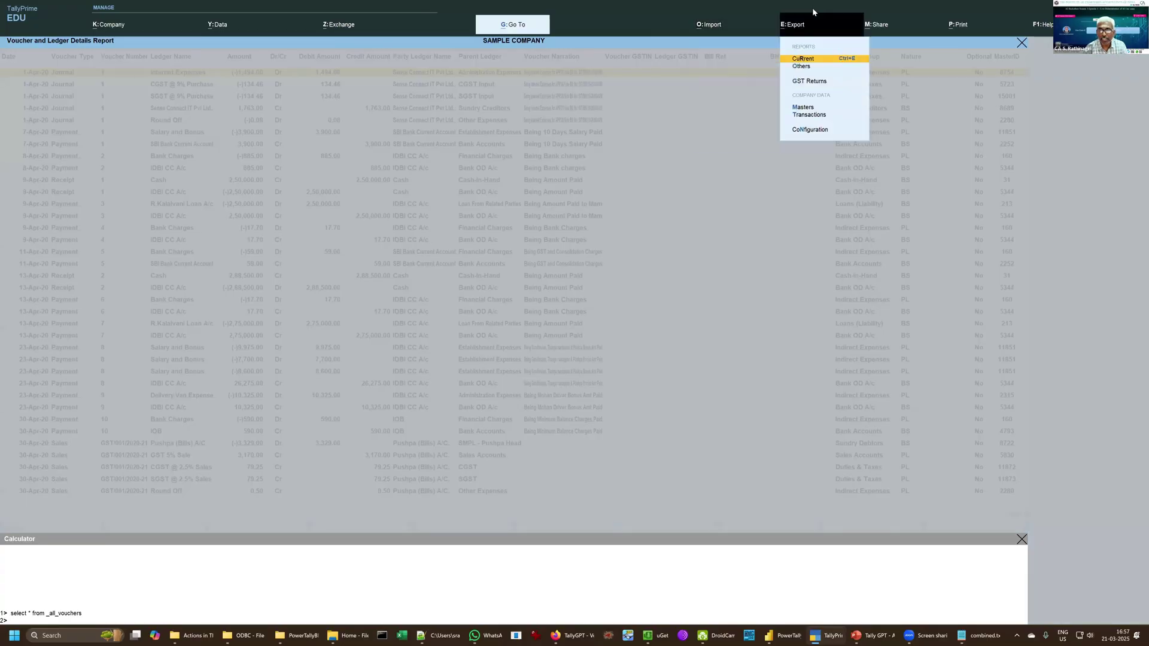
{"action": "left_click", "coordinate": [685, 129]}
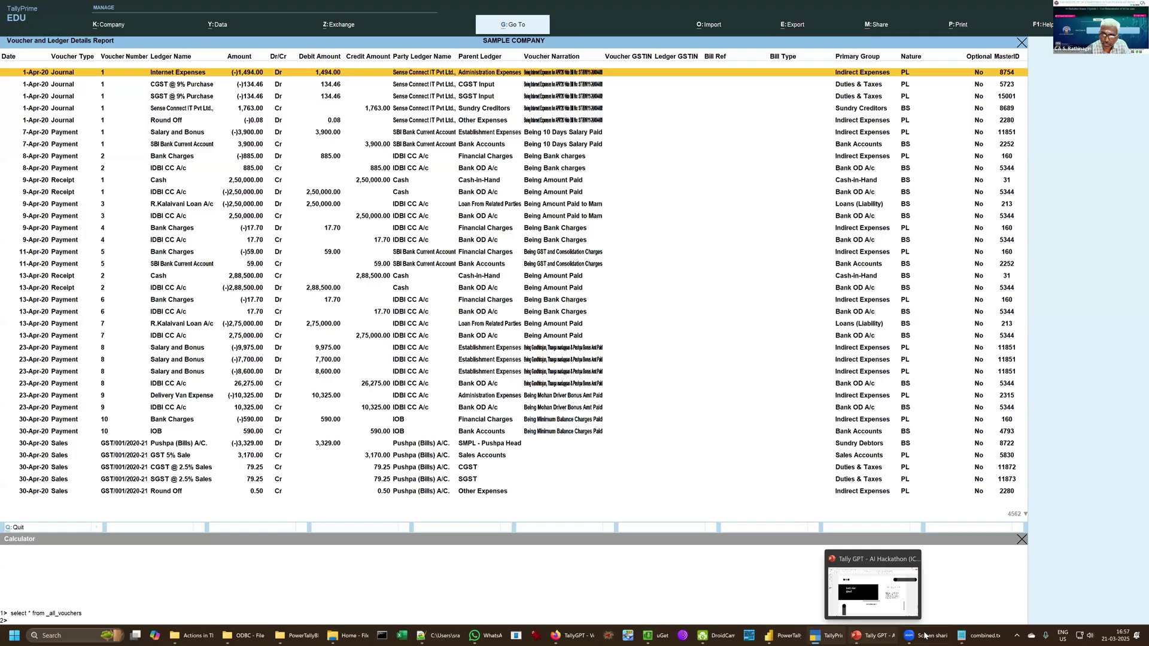
{"action": "mouse_move", "coordinate": [784, 635]}
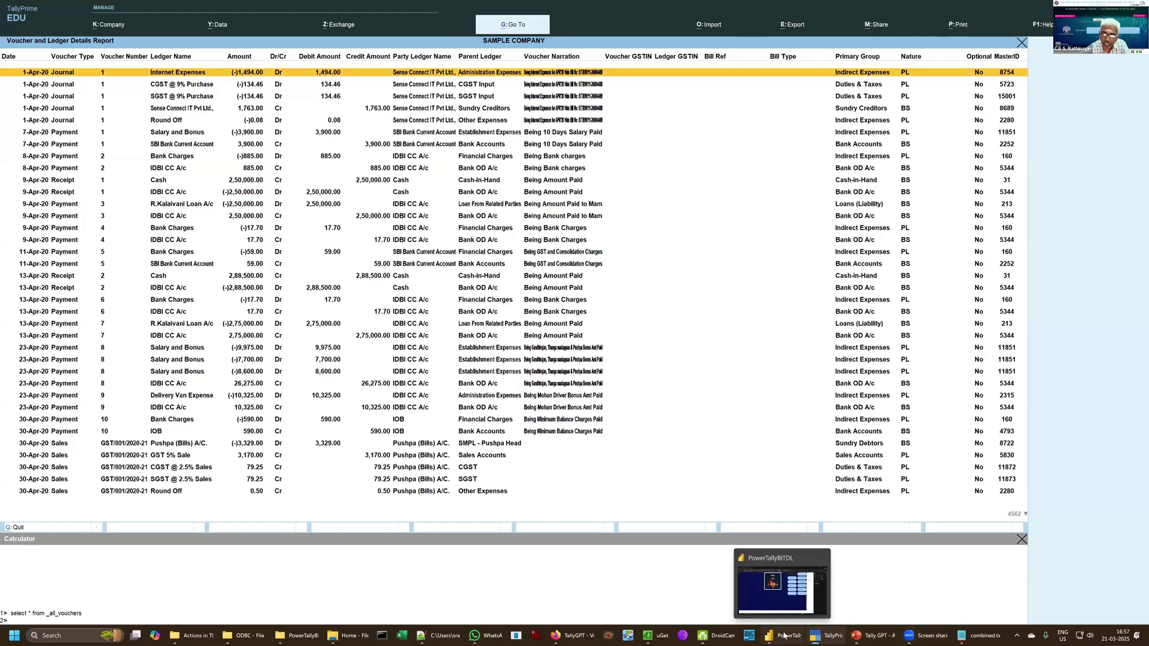
Step: Switch to the PowerTallyBITDL report and view the 365-row DateTable with its DAX definition
{"action": "left_click", "coordinate": [743, 580]}
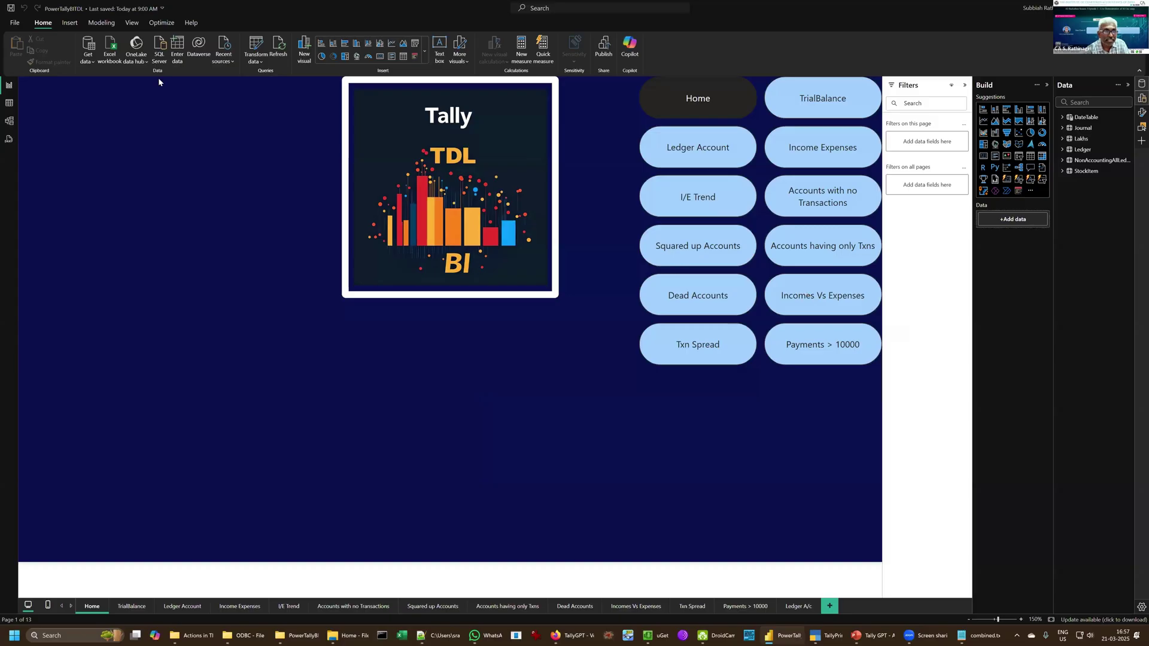
{"action": "left_click", "coordinate": [9, 103]}
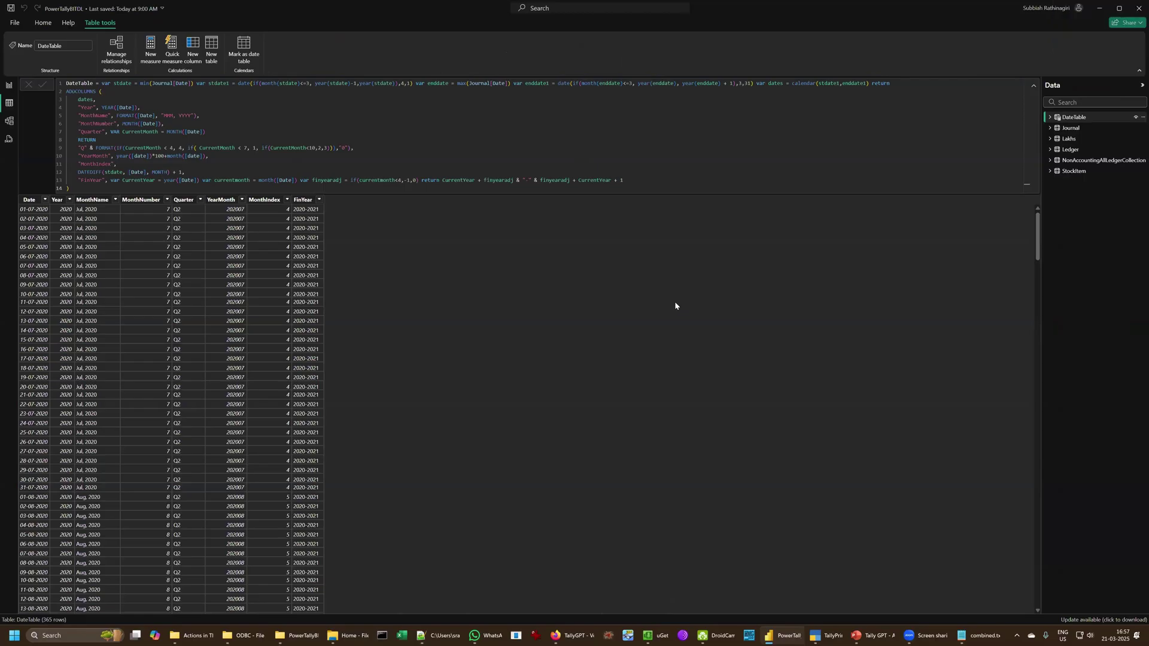
Step: Return to Report view and page through TrialBalance and Ledger Account to Income Expenses
{"action": "left_click", "coordinate": [6, 88]}
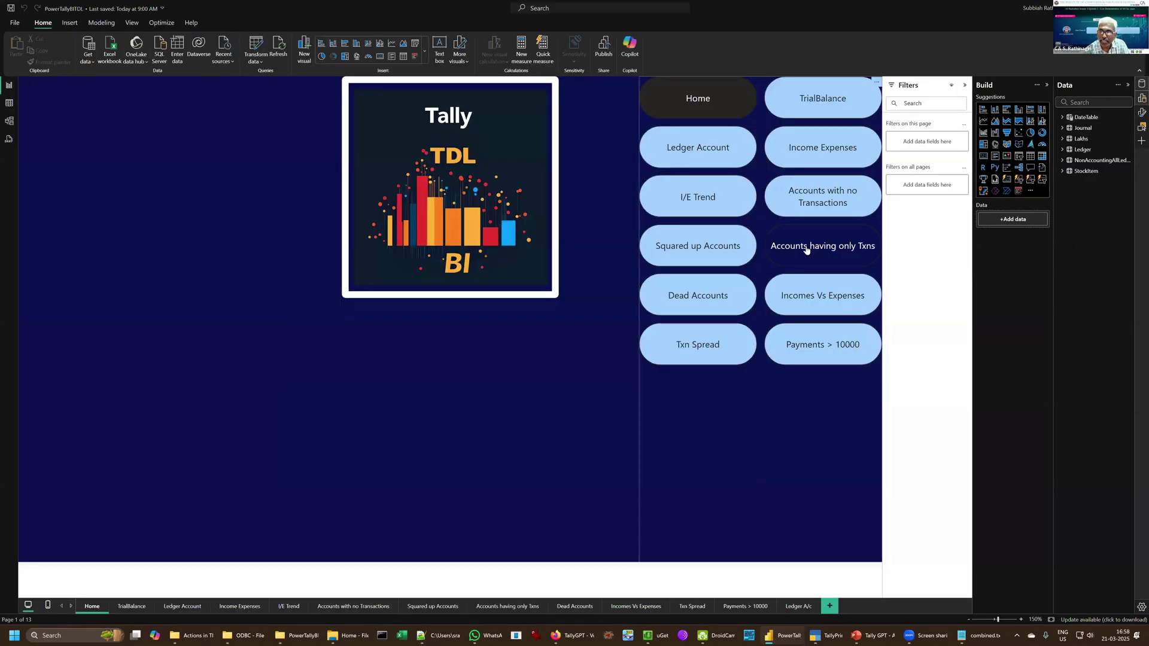
{"action": "left_click", "coordinate": [129, 607]}
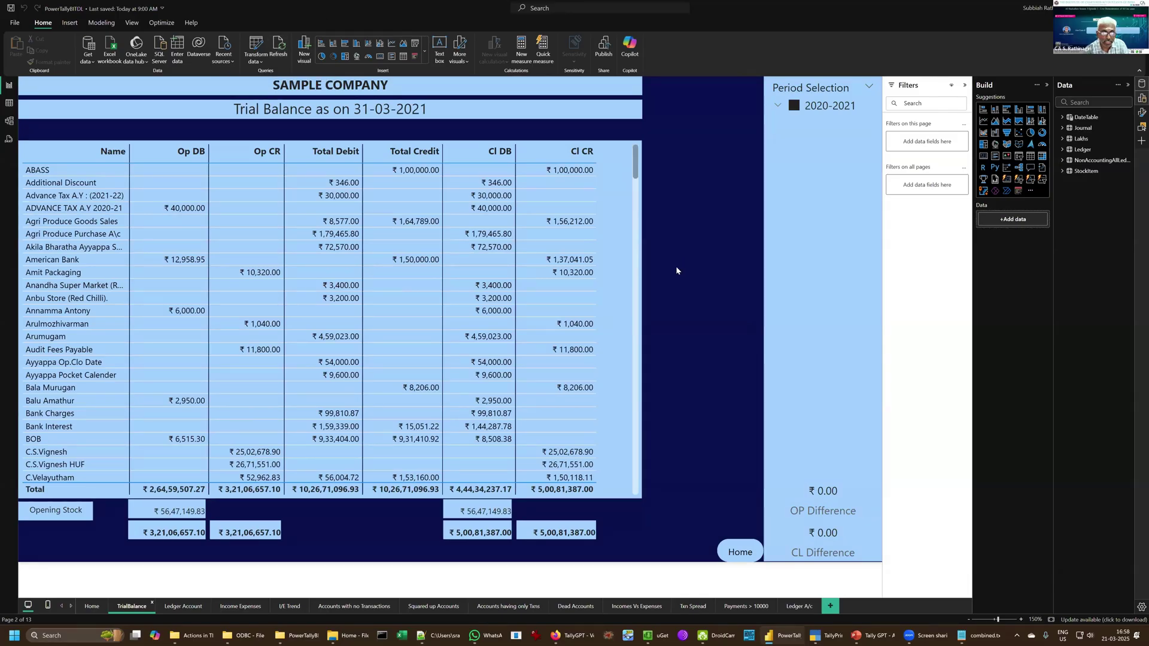
{"action": "left_click", "coordinate": [184, 606]}
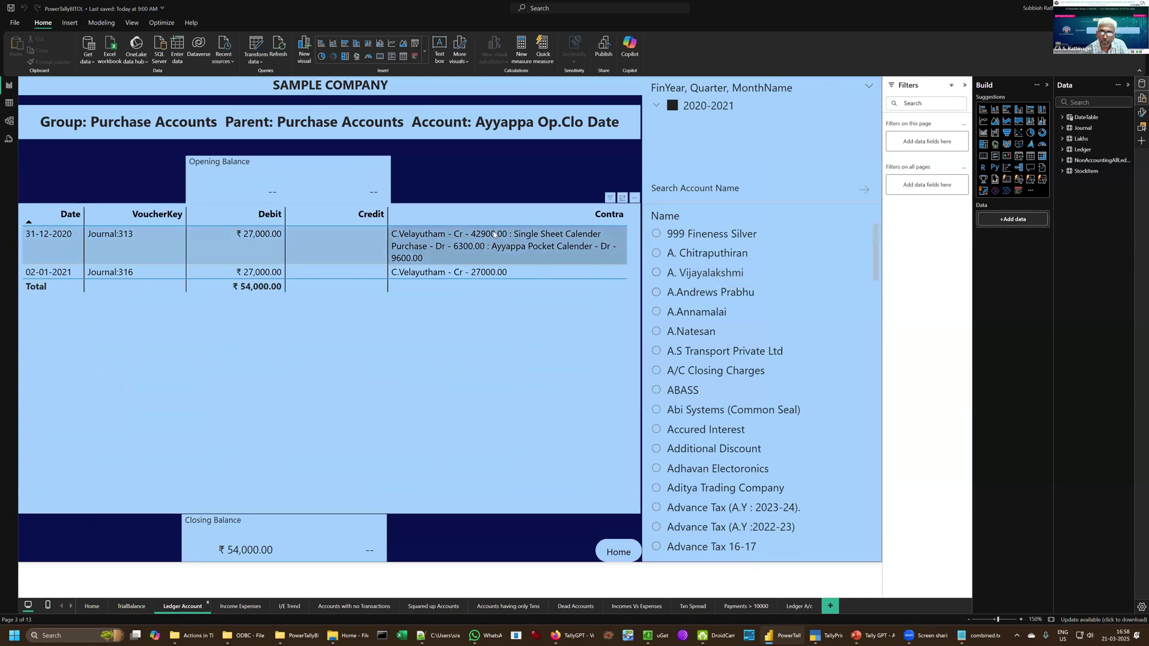
{"action": "left_click", "coordinate": [239, 605]}
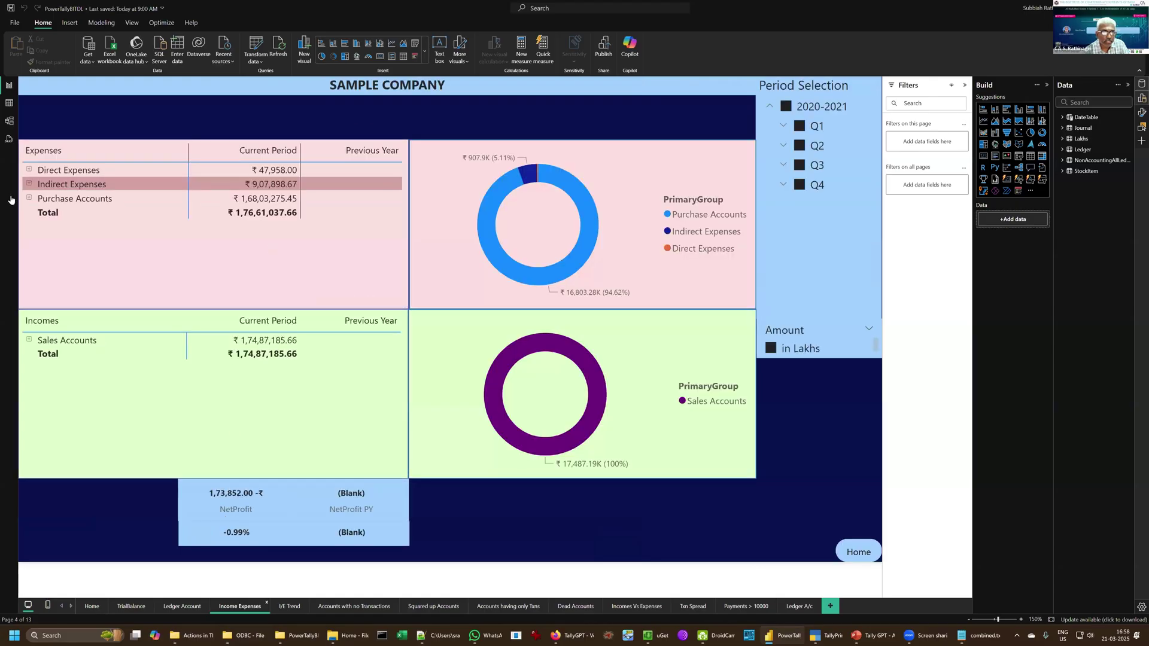
Step: Expand Indirect Expenses to show its sub-groups, then collapse it again
{"action": "left_click", "coordinate": [29, 184]}
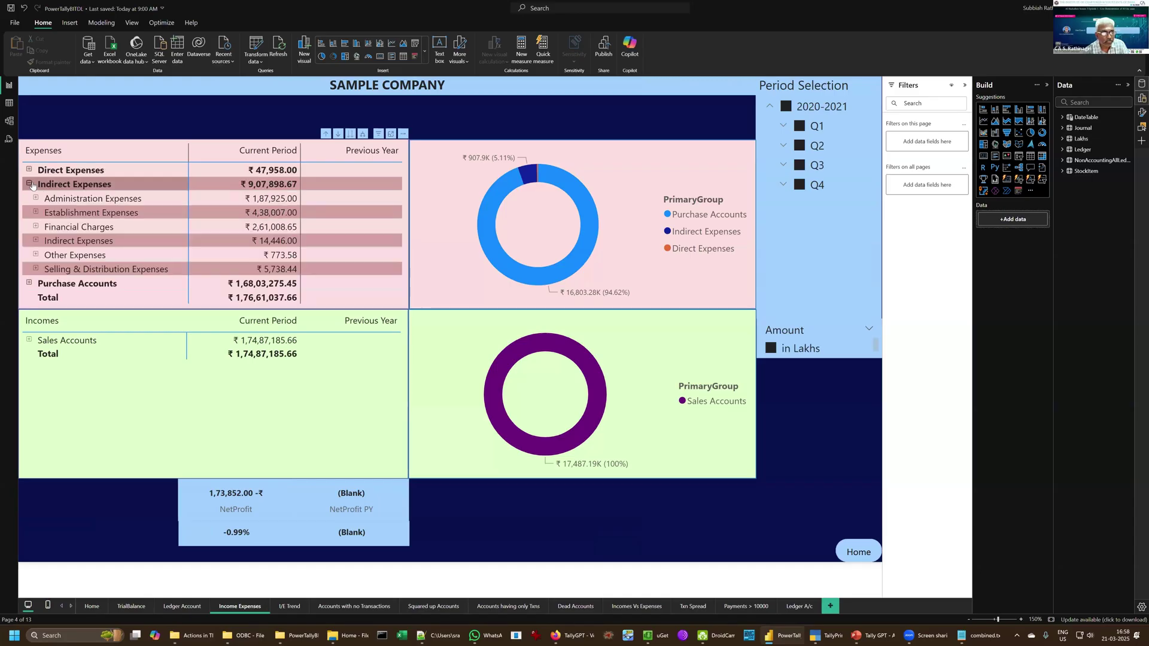
{"action": "left_click", "coordinate": [28, 185]}
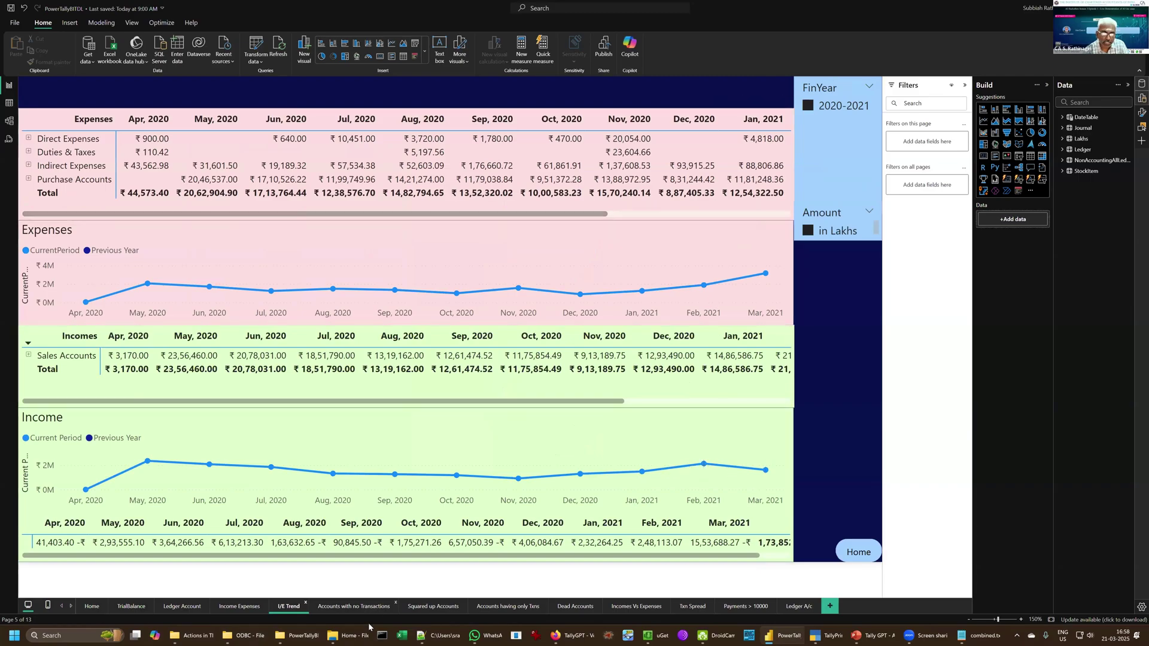
Step: Open the Accounts with no Transactions, Squared up Accounts and Accounts having only Txns pages in turn
{"action": "left_click", "coordinate": [354, 606]}
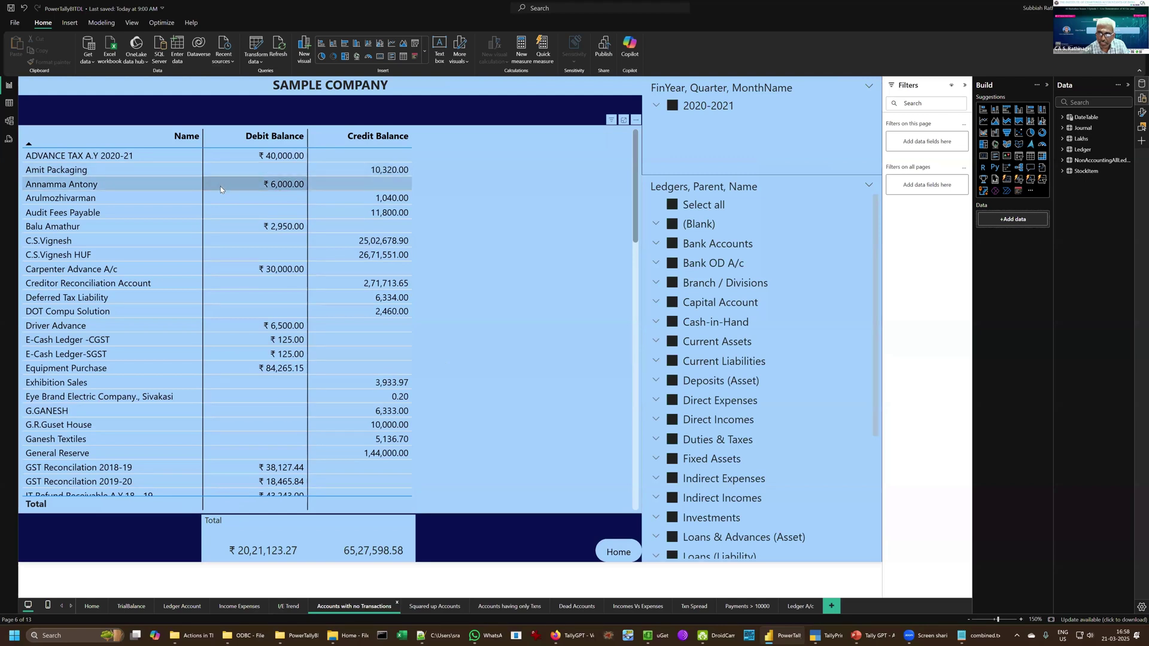
{"action": "left_click", "coordinate": [434, 607]}
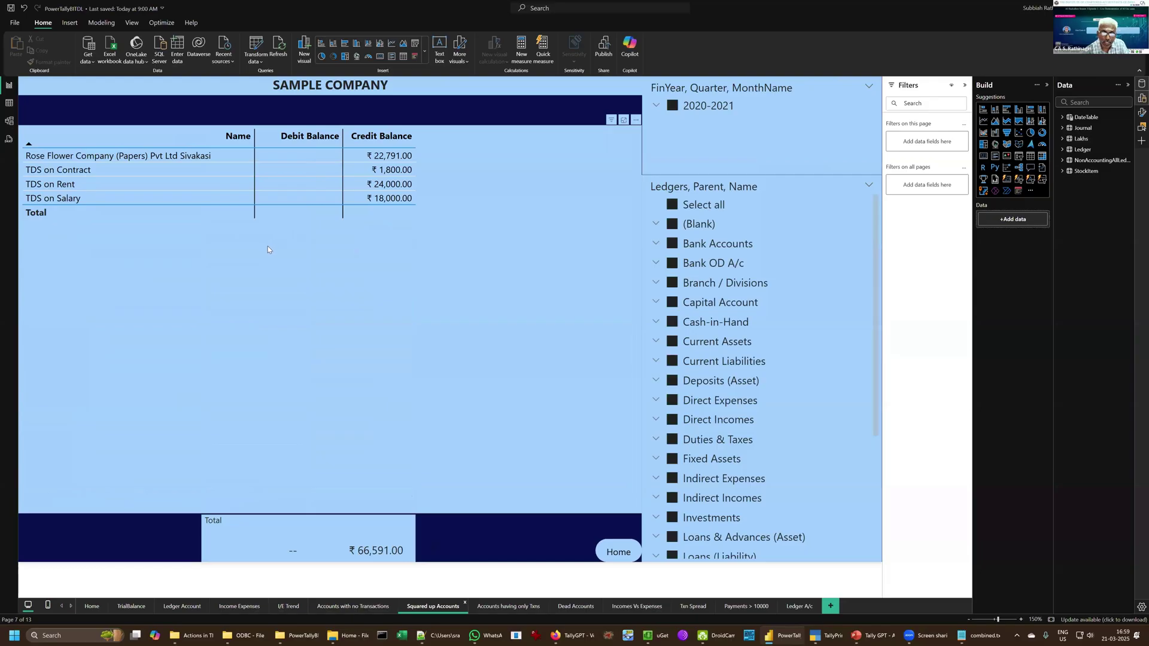
{"action": "left_click", "coordinate": [508, 607]}
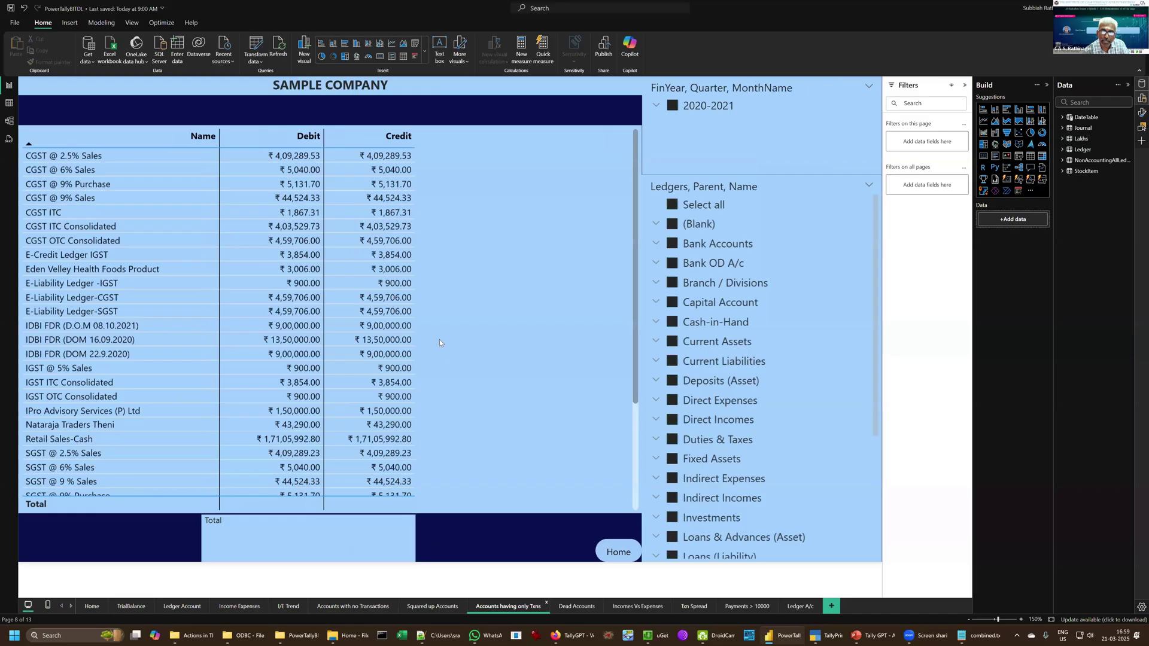